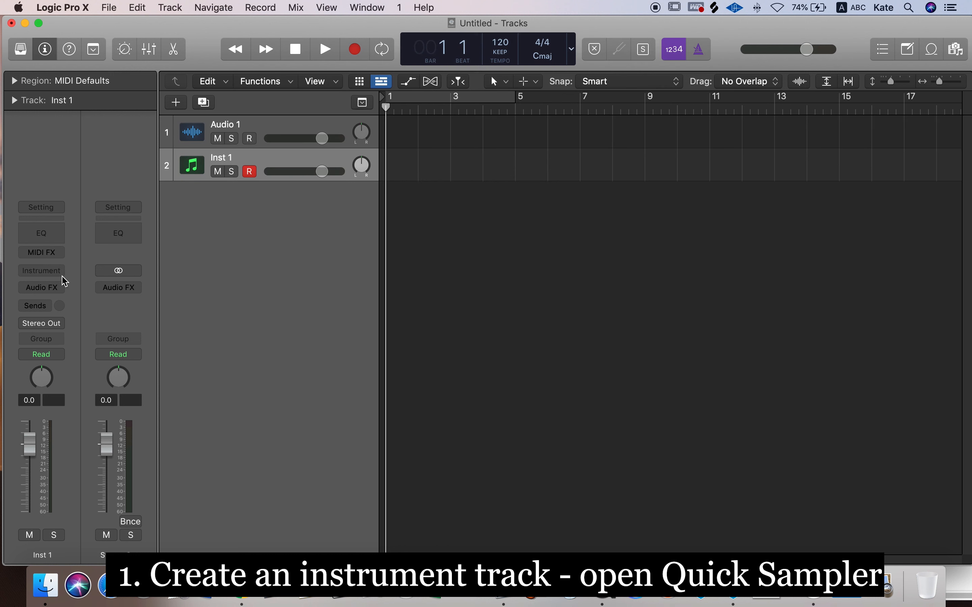
pyautogui.moveTo(75, 477)
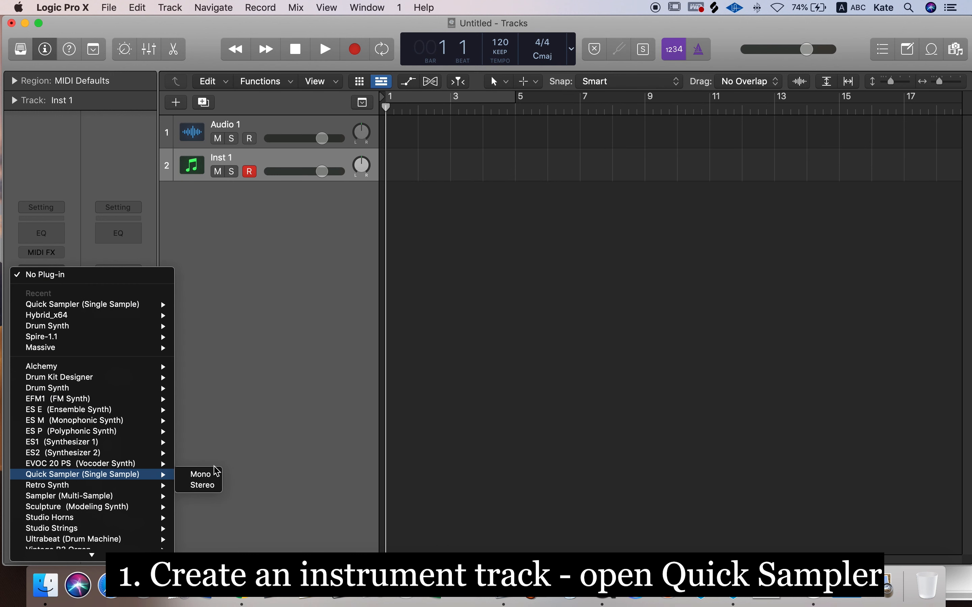
pyautogui.moveTo(75, 498)
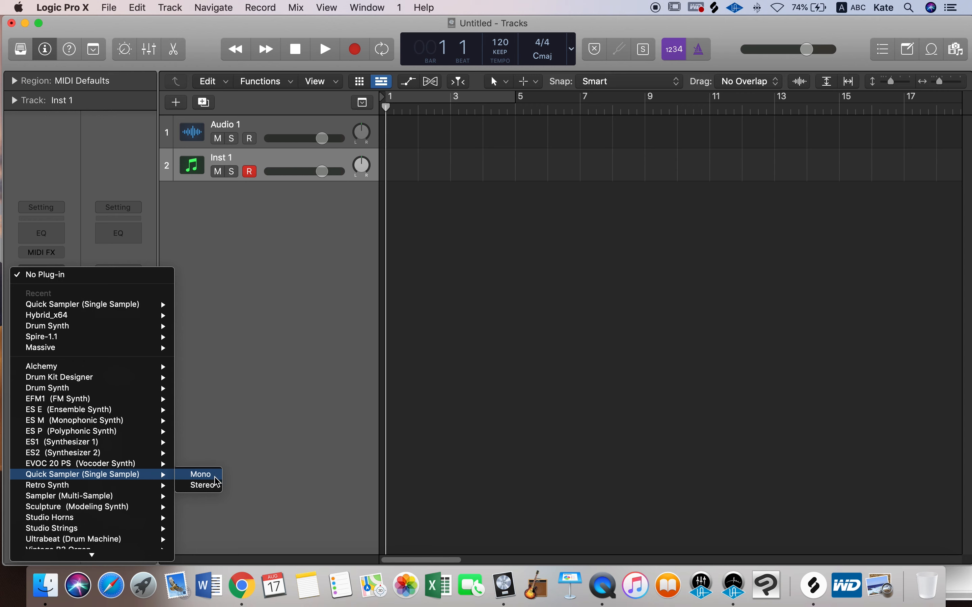
pyautogui.click(540, 438)
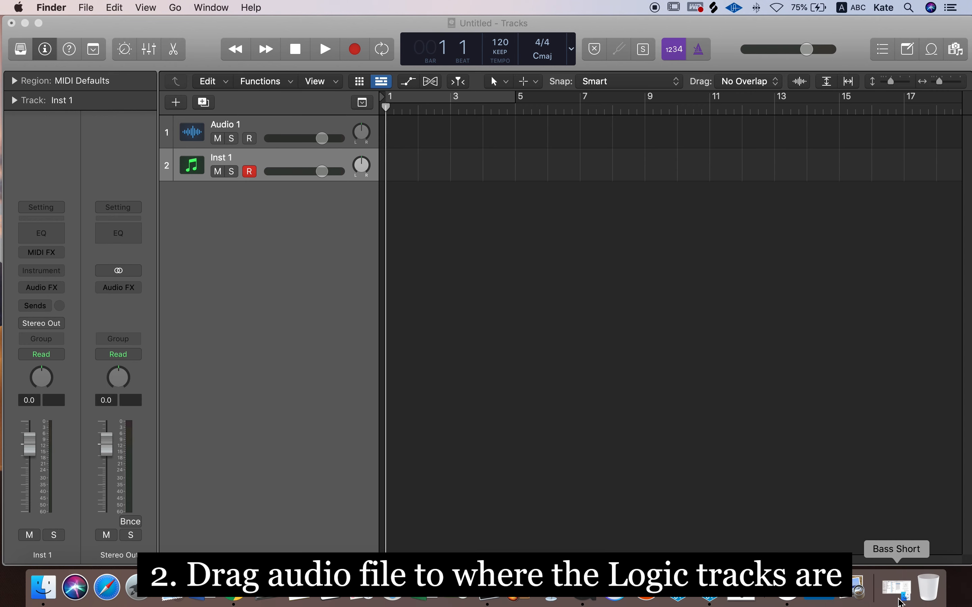
# Create a Quick Sampler (Original) track from GBC_Bass_One_Shot_Cyrus_F#.wav in the Bass Short folder in Finder.
pyautogui.click(900, 601)
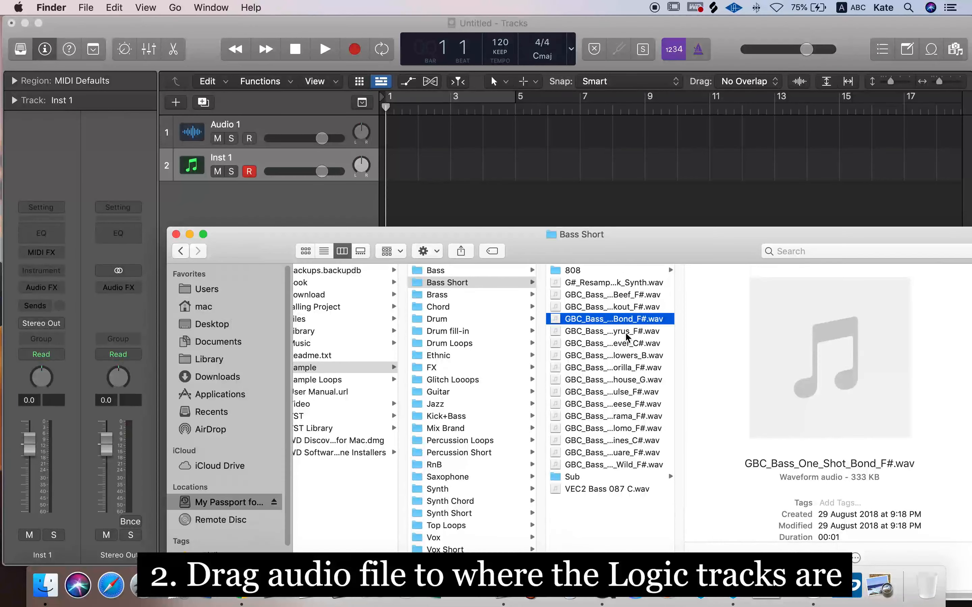
pyautogui.moveTo(614, 319); pyautogui.dragTo(256, 215)
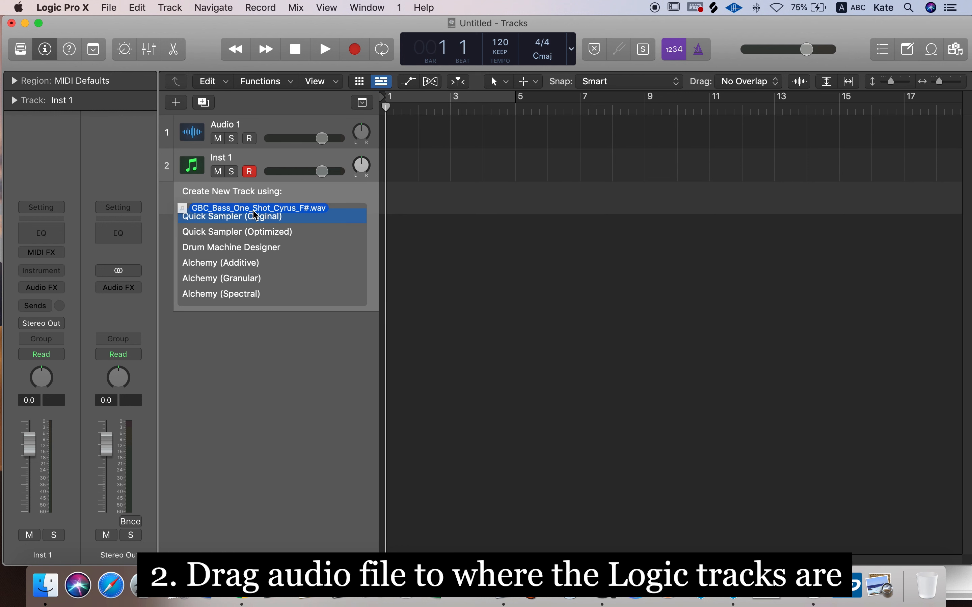
pyautogui.moveTo(255, 215); pyautogui.dragTo(237, 223)
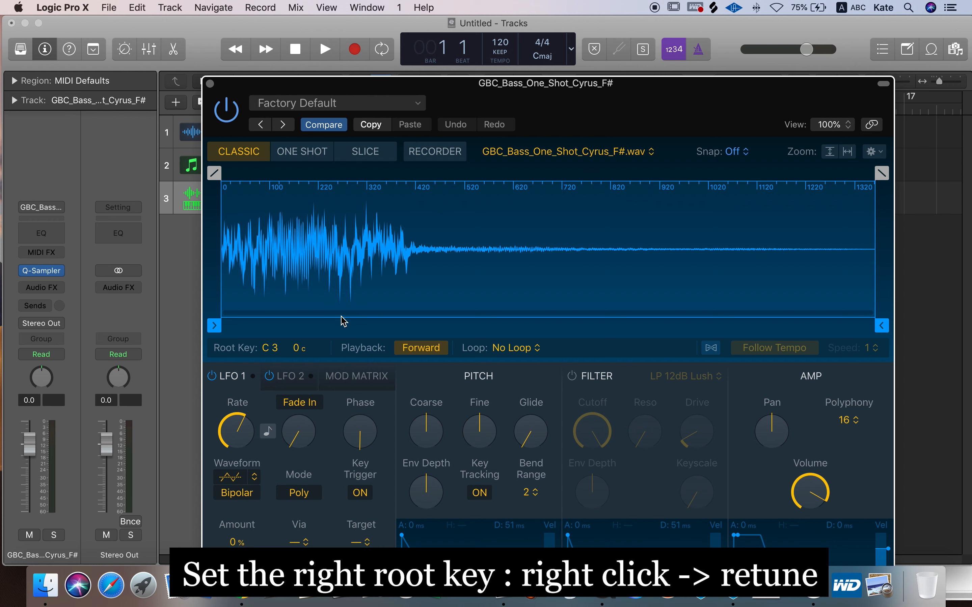
# Retune the Cyrus bass sample in Quick Sampler and adjust its root key.
pyautogui.rightClick(366, 242)
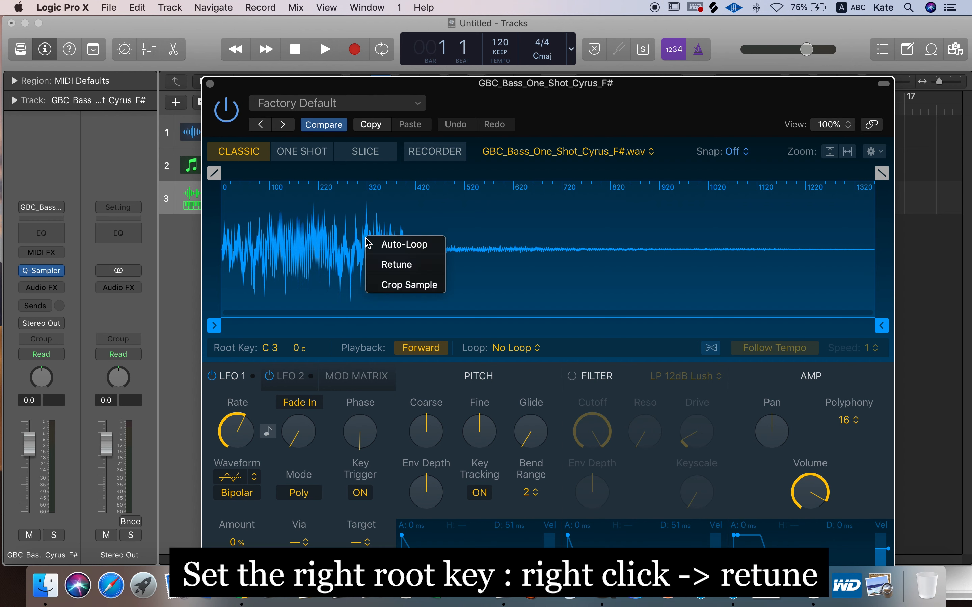
pyautogui.click(388, 265)
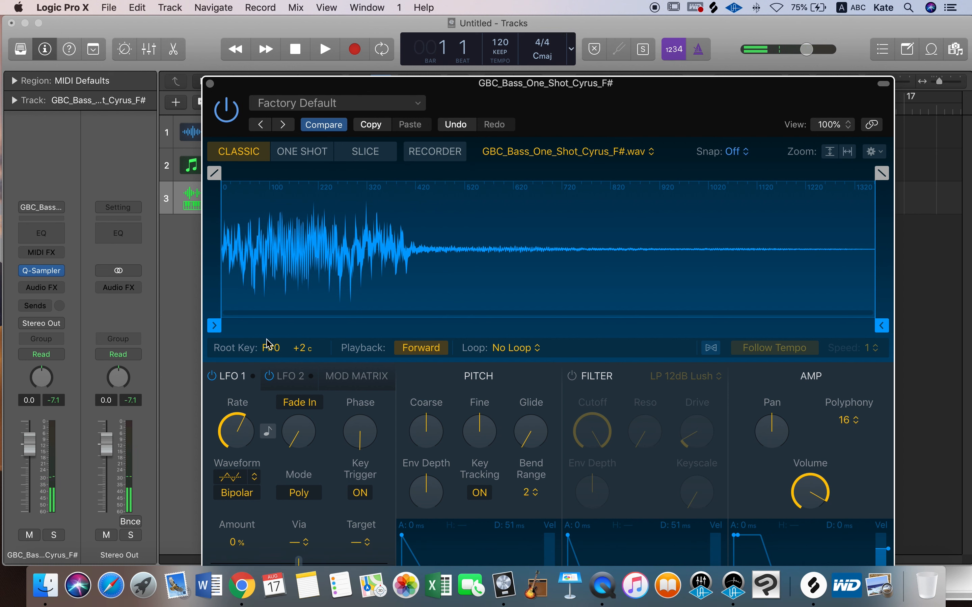
pyautogui.moveTo(270, 348); pyautogui.dragTo(270, 358)
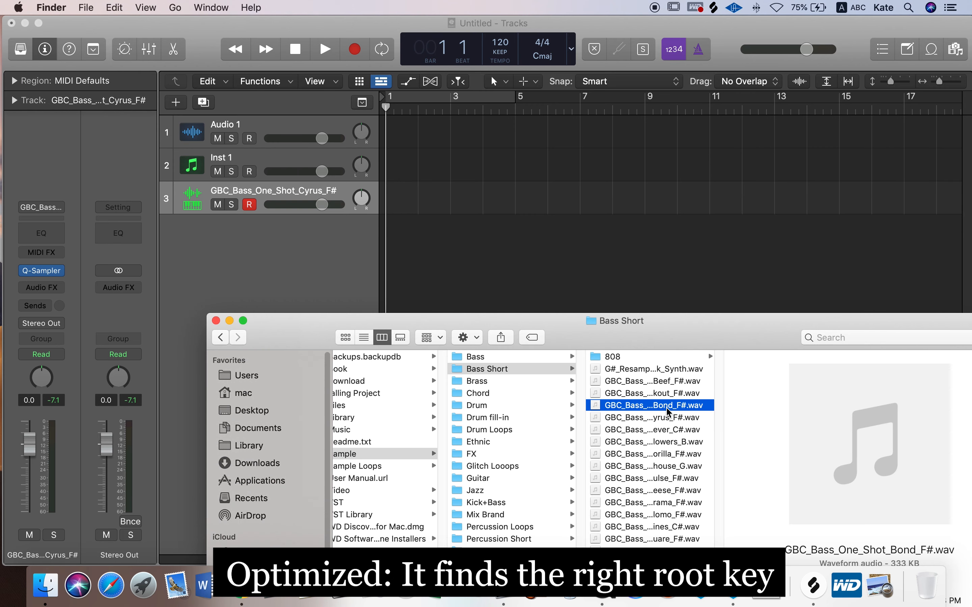
# Create a Quick Sampler (Optimized) track from GBC_Bass_One_Shot_Bond_F#.wav in Finder and close its plug-in window.
pyautogui.moveTo(669, 411); pyautogui.dragTo(211, 265)
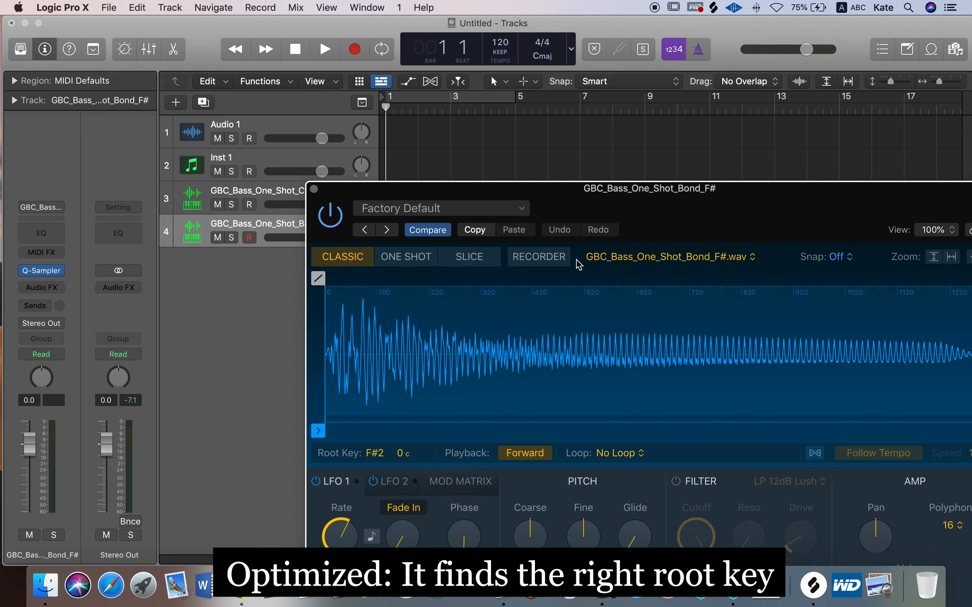
pyautogui.moveTo(596, 198); pyautogui.dragTo(481, 90)
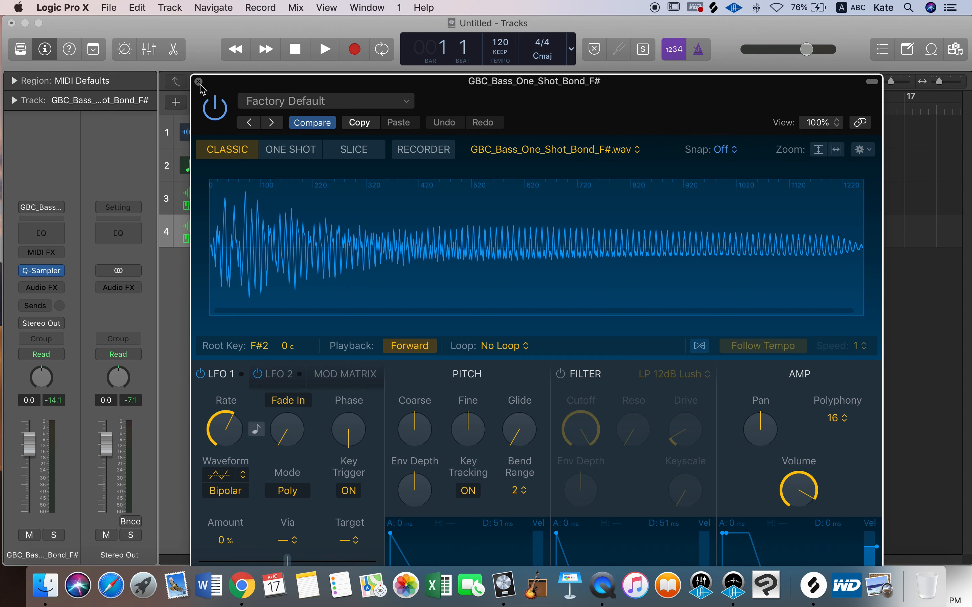
pyautogui.click(198, 82)
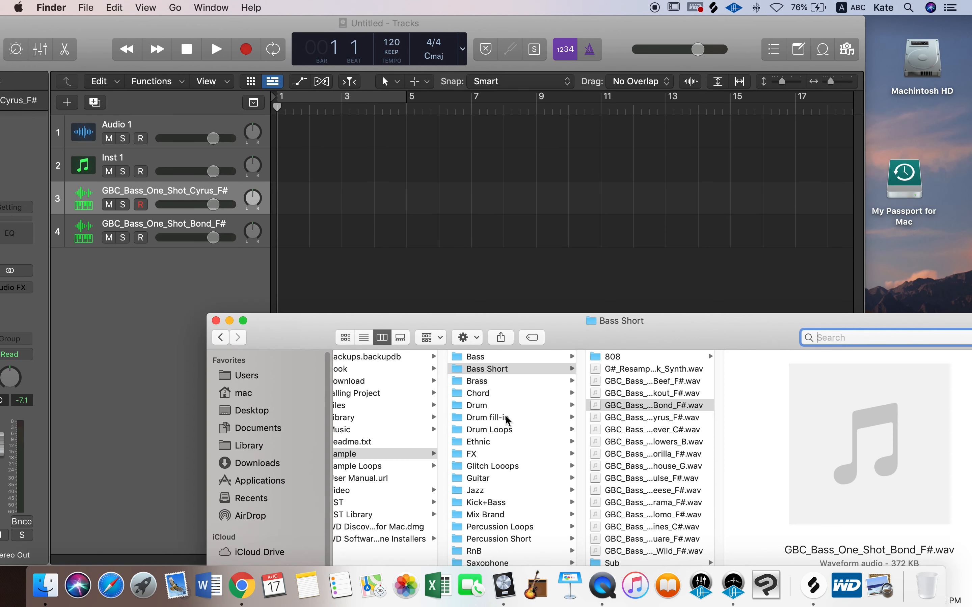
# Create a Quick Sampler (Original) track from Cymatics - Heater Kick 2.wav in Finder and close its plug-in window.
pyautogui.click(508, 429)
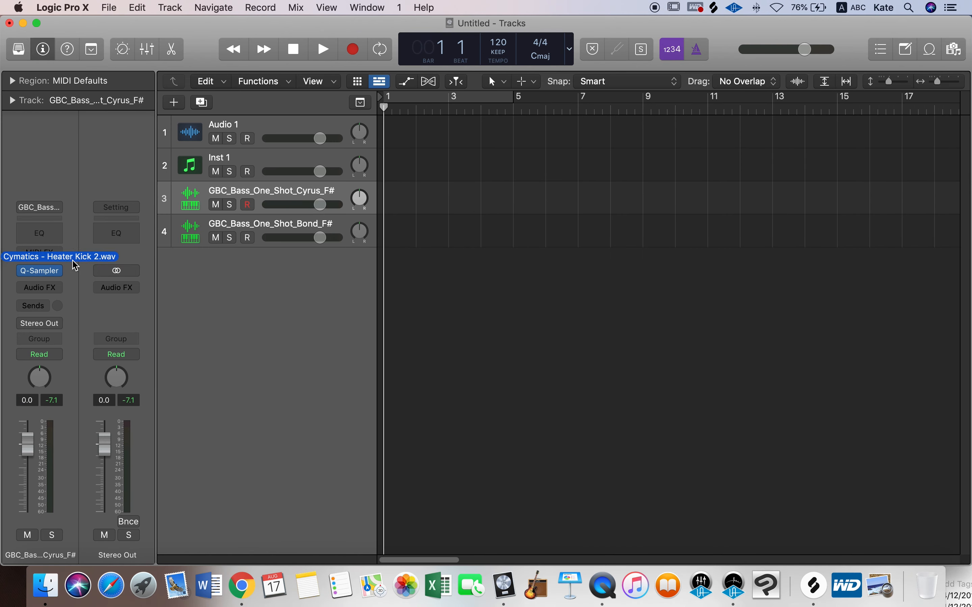
pyautogui.moveTo(98, 264); pyautogui.dragTo(227, 287)
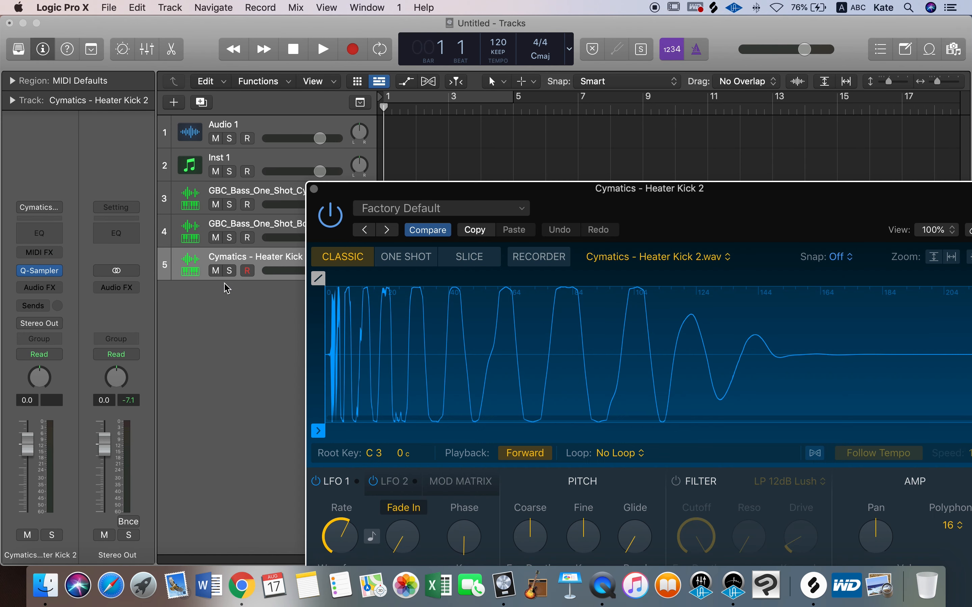
pyautogui.click(314, 189)
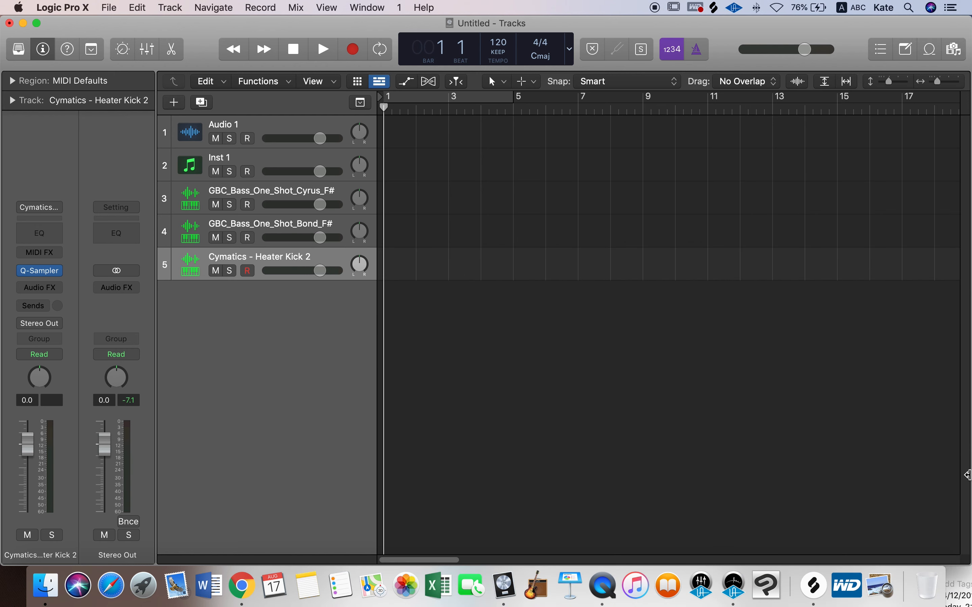
# Add a second Heater Kick 2 track using Quick Sampler (Optimized), and select the first kick track for comparison.
pyautogui.click(969, 597)
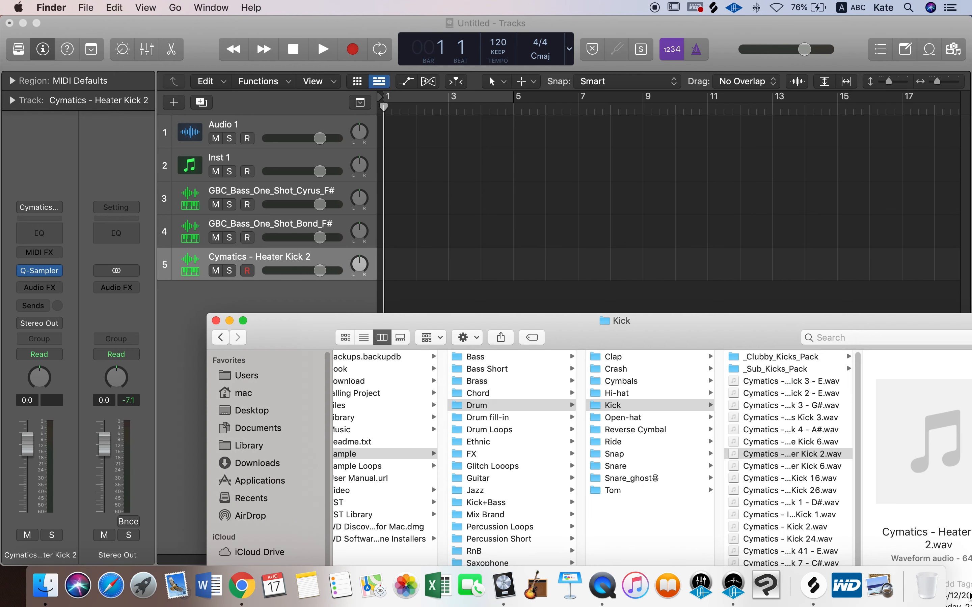
pyautogui.moveTo(809, 456); pyautogui.dragTo(219, 331)
pyautogui.click(229, 321)
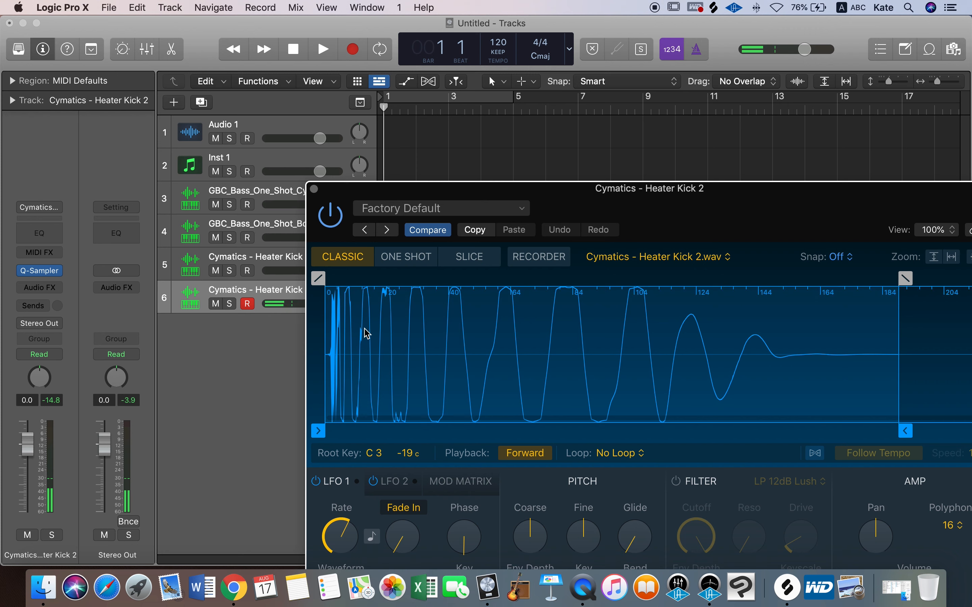
pyautogui.click(314, 189)
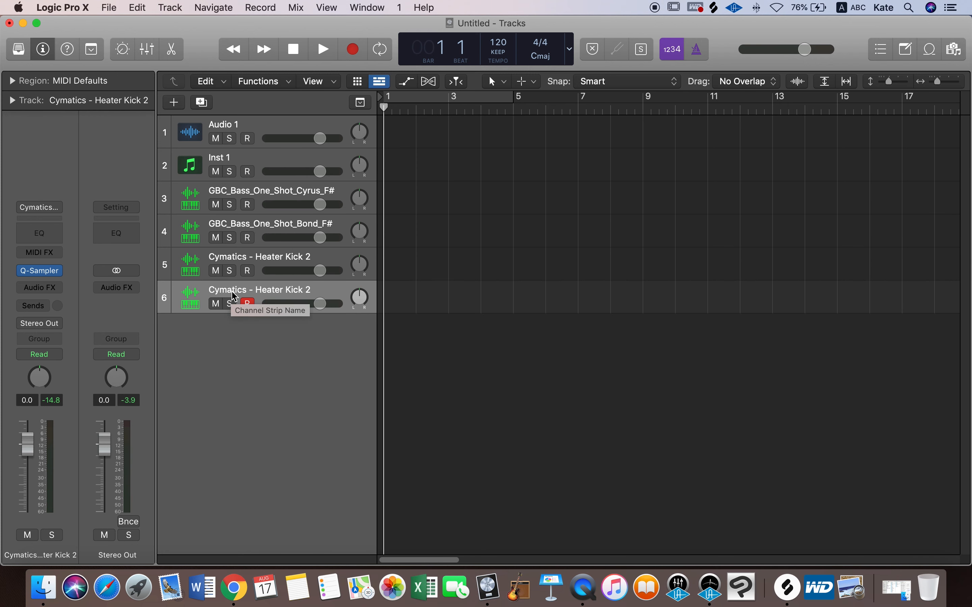
pyautogui.click(244, 263)
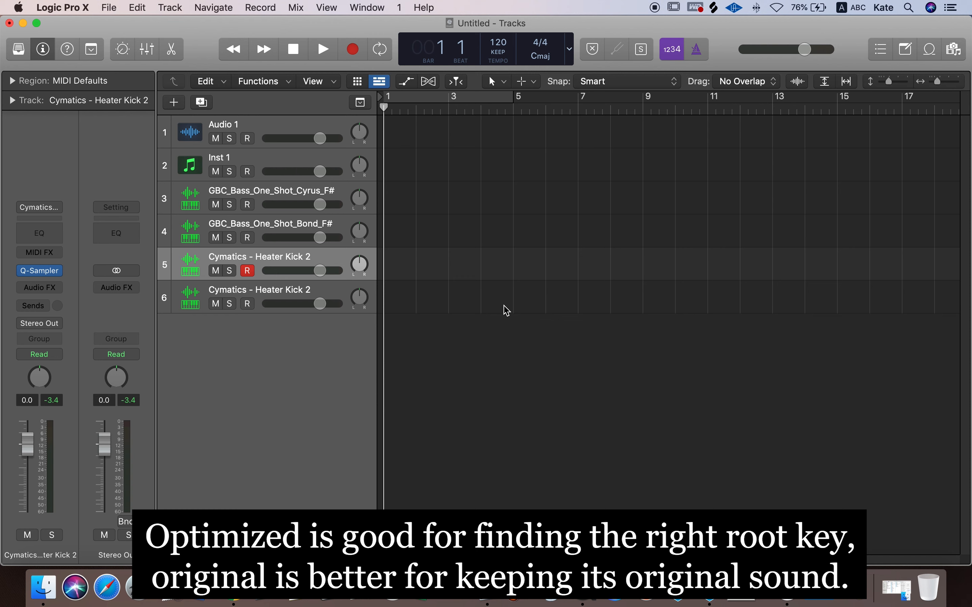
# Create a Quick Sampler track below the Bond bass track from the Drum Loops file Cymatics - Boombox Full Drum Loop 19 - 150 BPM.
pyautogui.click(272, 221)
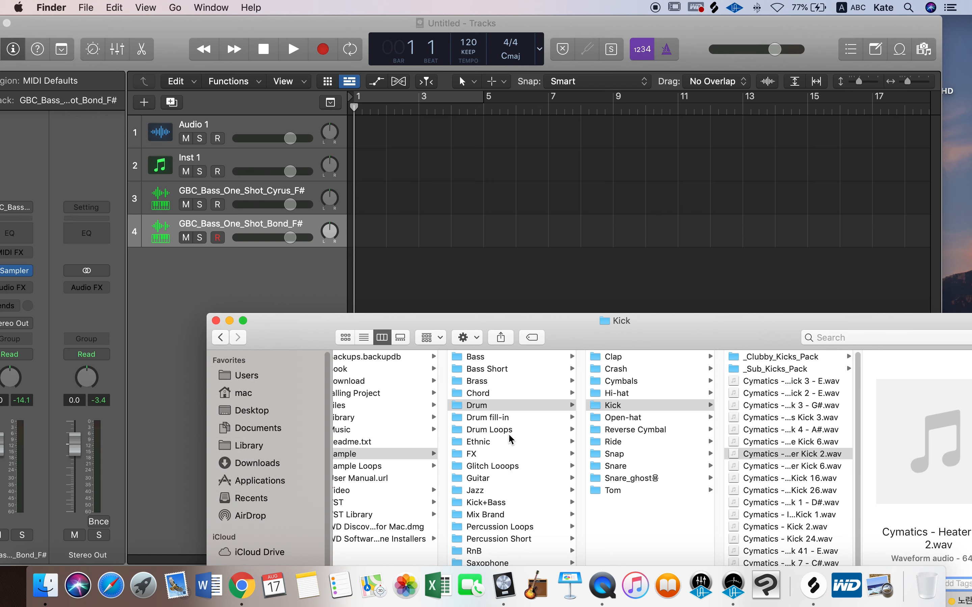
pyautogui.click(509, 433)
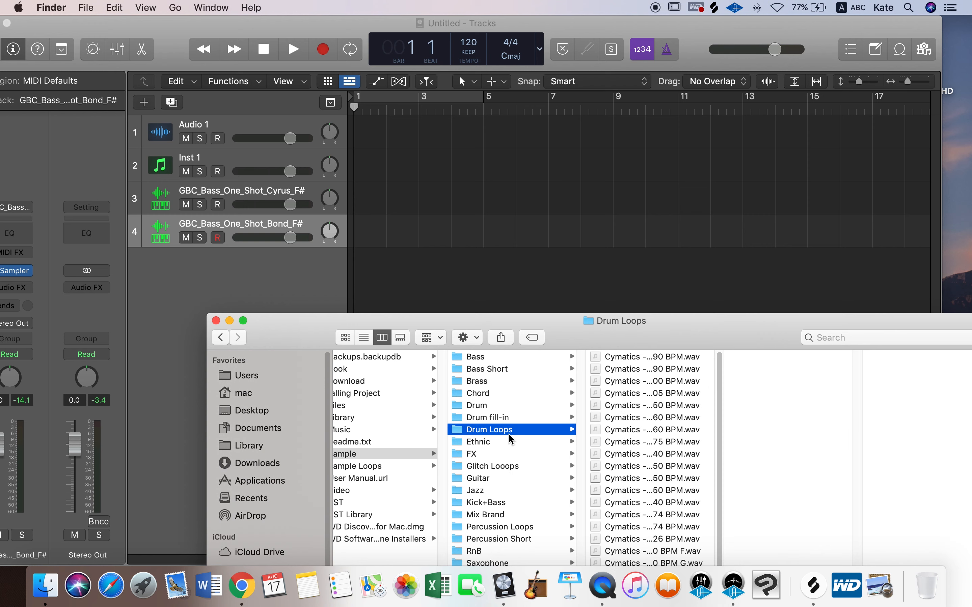
pyautogui.click(647, 479)
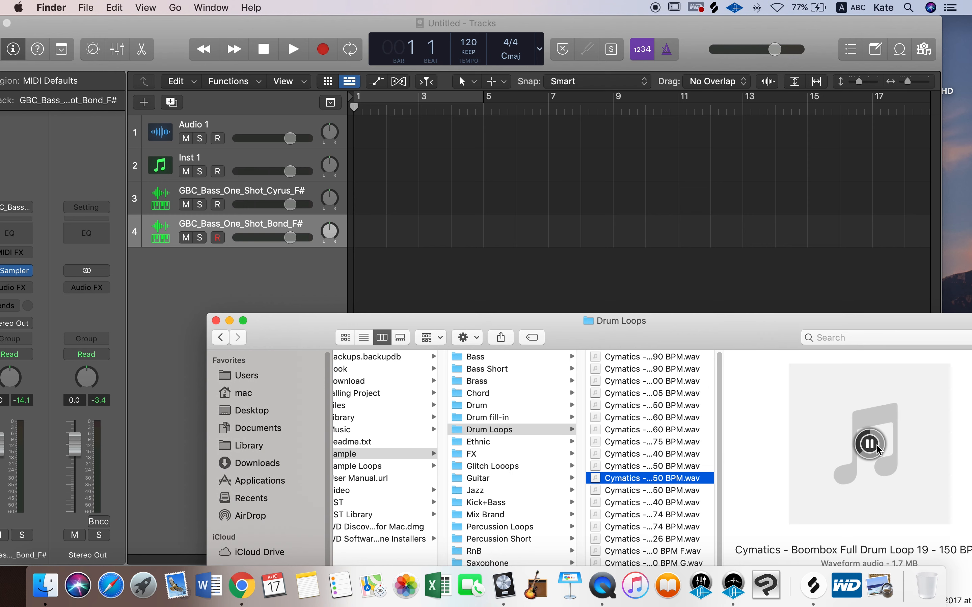
pyautogui.moveTo(642, 481); pyautogui.dragTo(179, 290)
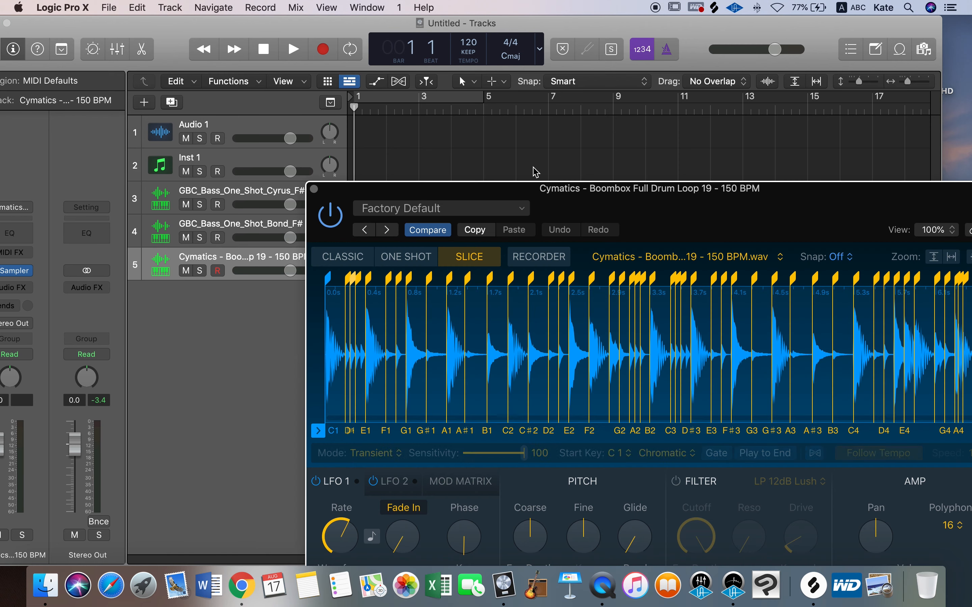
pyautogui.moveTo(640, 219); pyautogui.dragTo(552, 95)
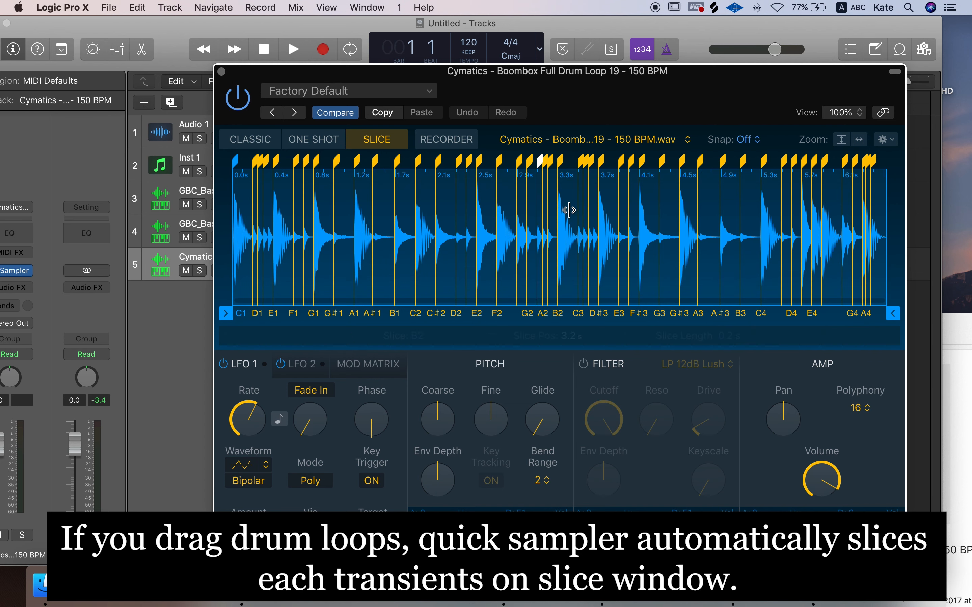
# Switch the drum loop to Classic mode and set its root key to C2.
pyautogui.click(250, 139)
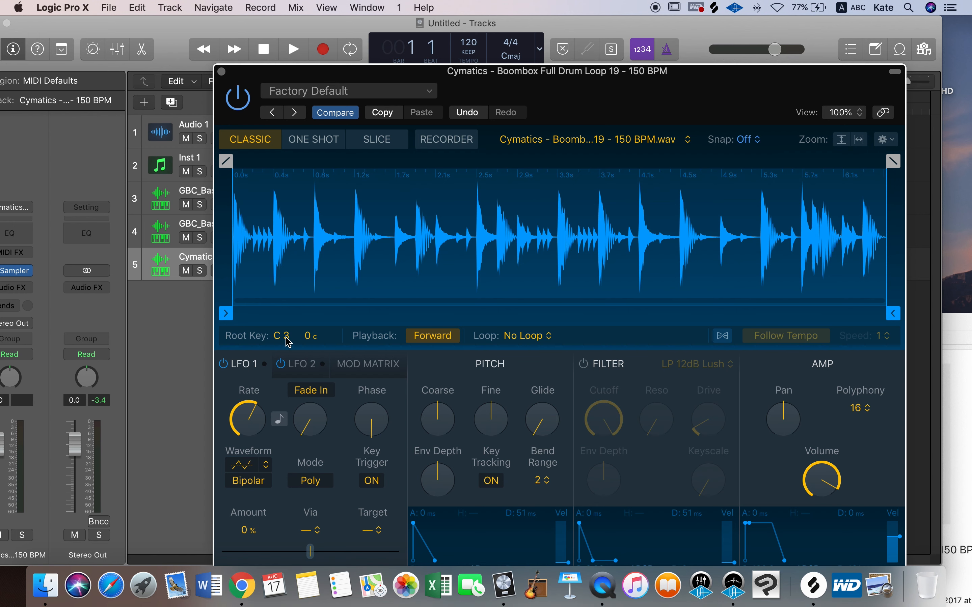
pyautogui.moveTo(281, 336); pyautogui.dragTo(282, 348)
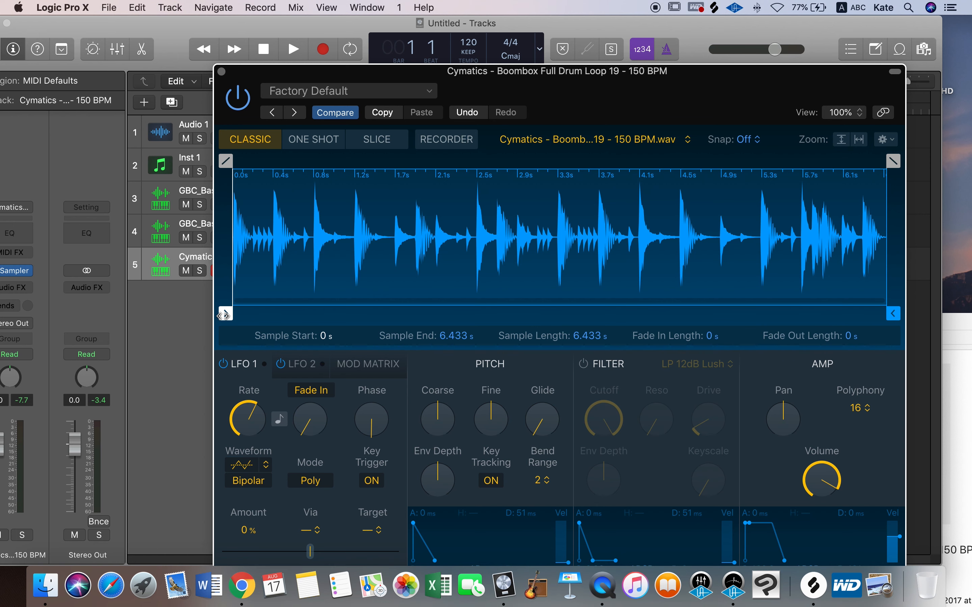
# Trim the drum loop to a sample start of about 0.811 s and a sample end of about 2.402 s.
pyautogui.moveTo(236, 320); pyautogui.dragTo(320, 314)
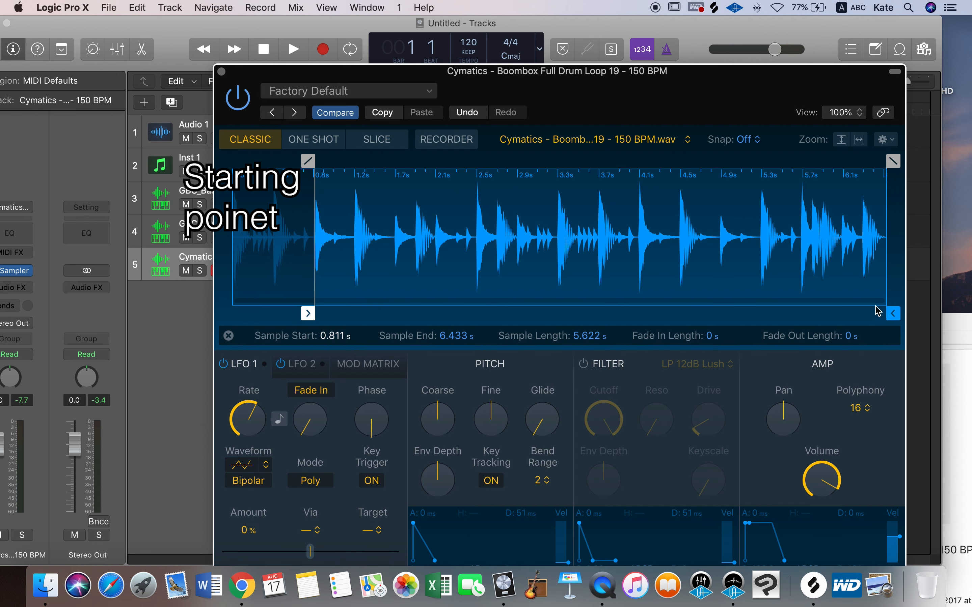
pyautogui.moveTo(895, 314)
pyautogui.mouseDown()
pyautogui.moveTo(464, 321)
pyautogui.moveTo(475, 321)
pyautogui.mouseUp()
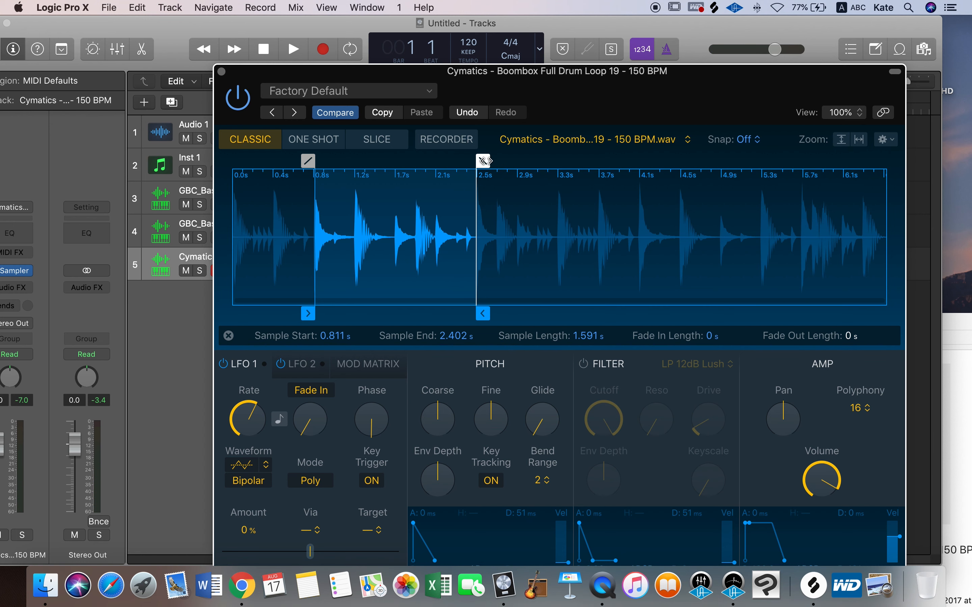
# Try a fade-in of about 0.162 s and a fade-out of about 0.218 s on the trimmed range, and remove the fades.
pyautogui.moveTo(307, 160); pyautogui.dragTo(324, 161)
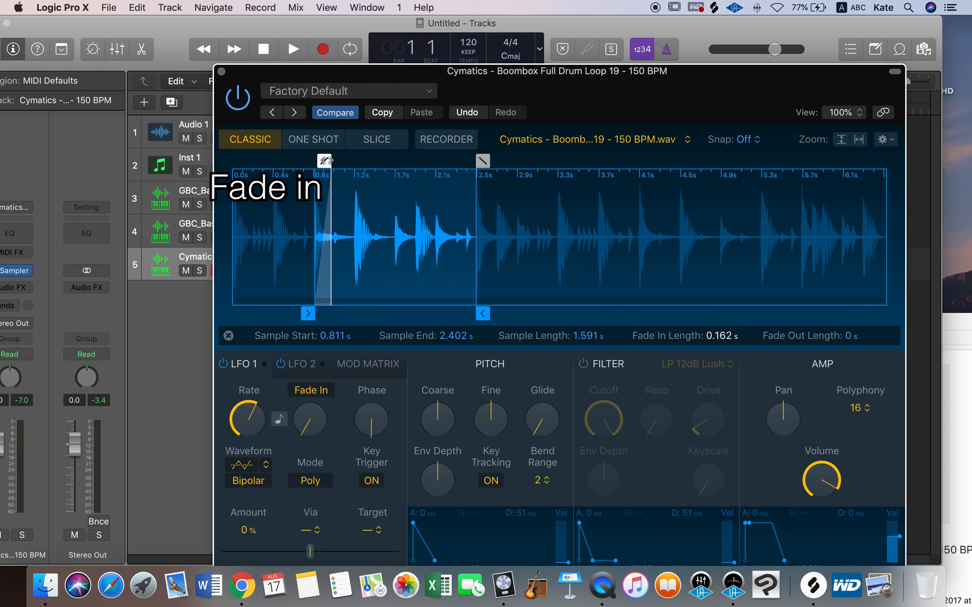
pyautogui.moveTo(484, 161); pyautogui.dragTo(462, 160)
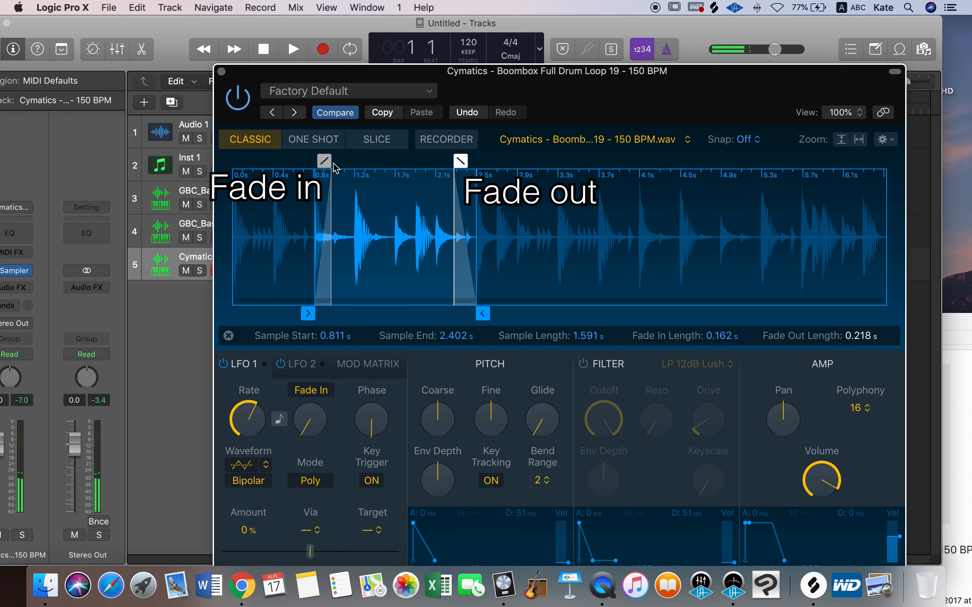
pyautogui.moveTo(324, 160); pyautogui.dragTo(316, 164)
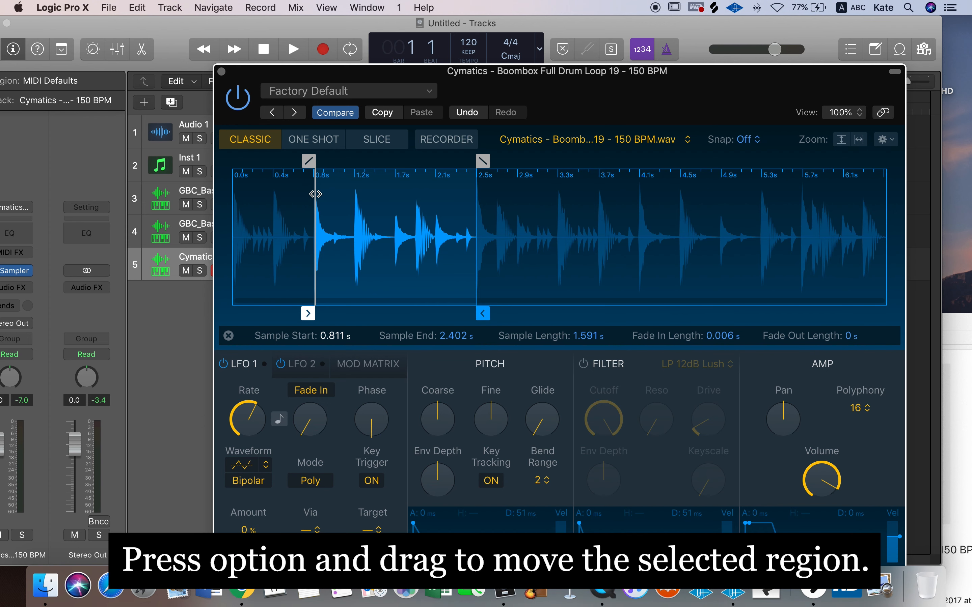
# Shift the whole trimmed range to begin at about 1.2 s and give it a Forward loop starting at about 1.8 s.
pyautogui.moveTo(314, 194); pyautogui.dragTo(355, 201)
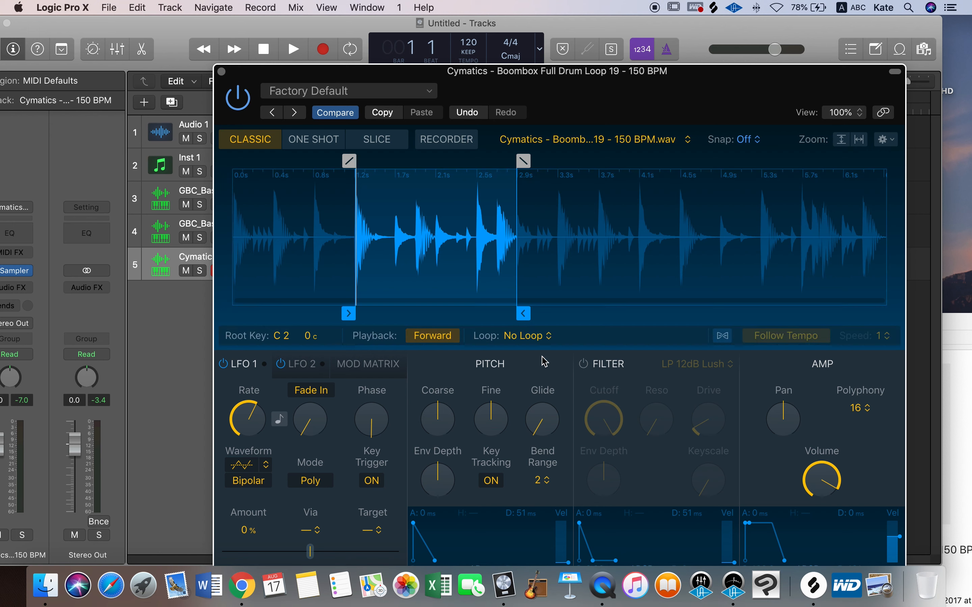
pyautogui.click(535, 340)
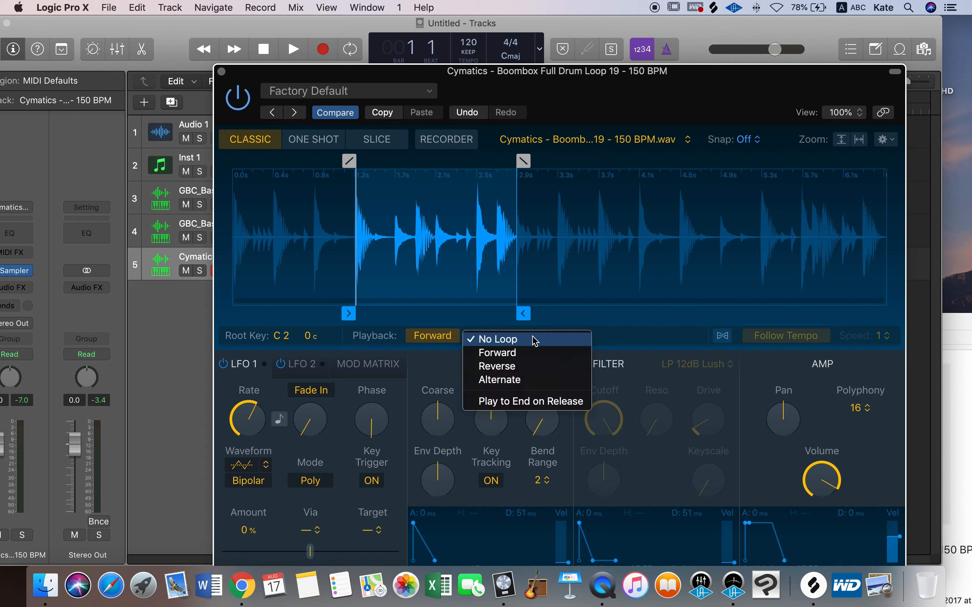
pyautogui.click(525, 354)
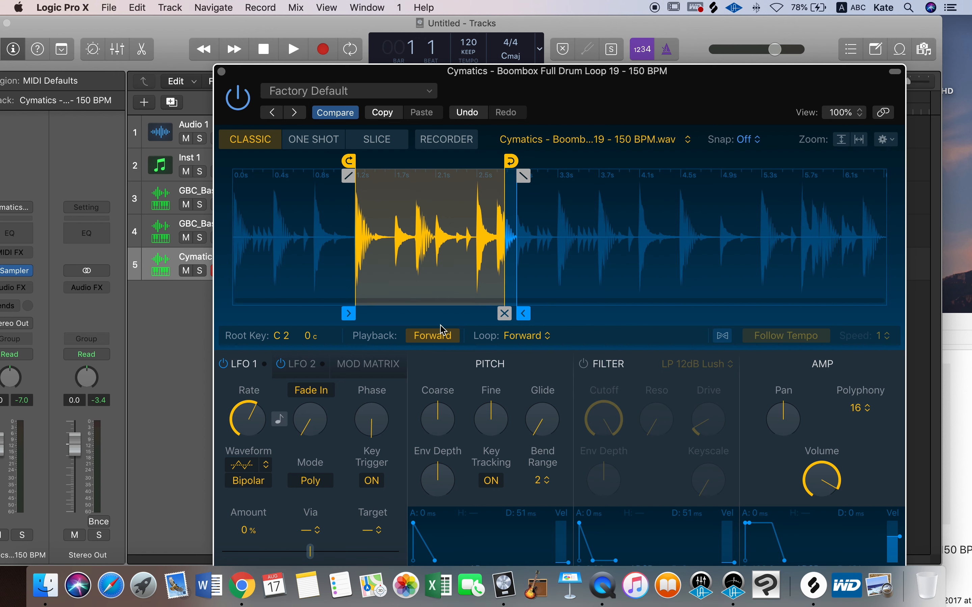
pyautogui.moveTo(348, 161); pyautogui.dragTo(410, 160)
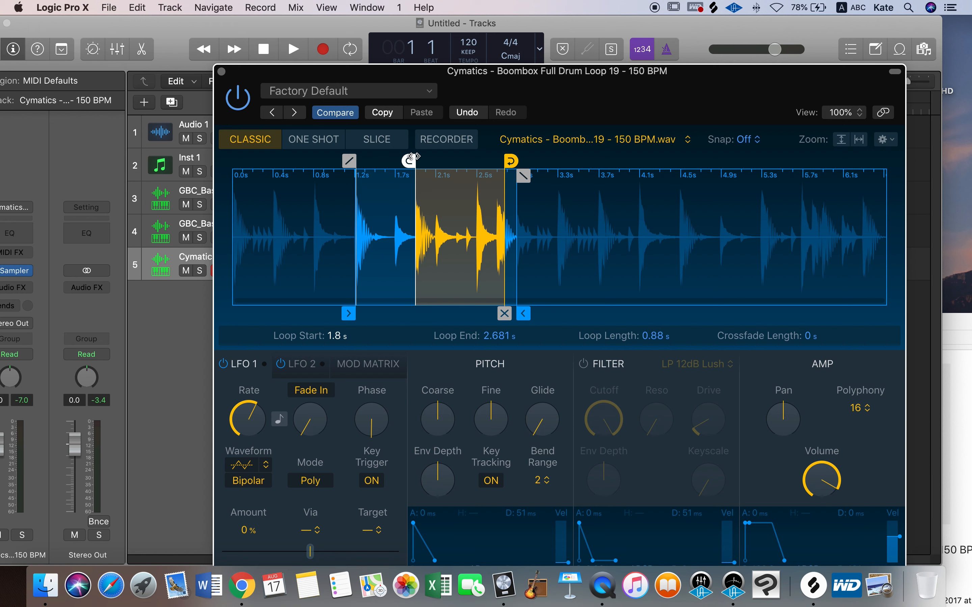
# Shorten the drum loop's Forward loop to a length of about 0.595 s and add a short crossfade at the loop end.
pyautogui.moveTo(511, 160); pyautogui.dragTo(483, 162)
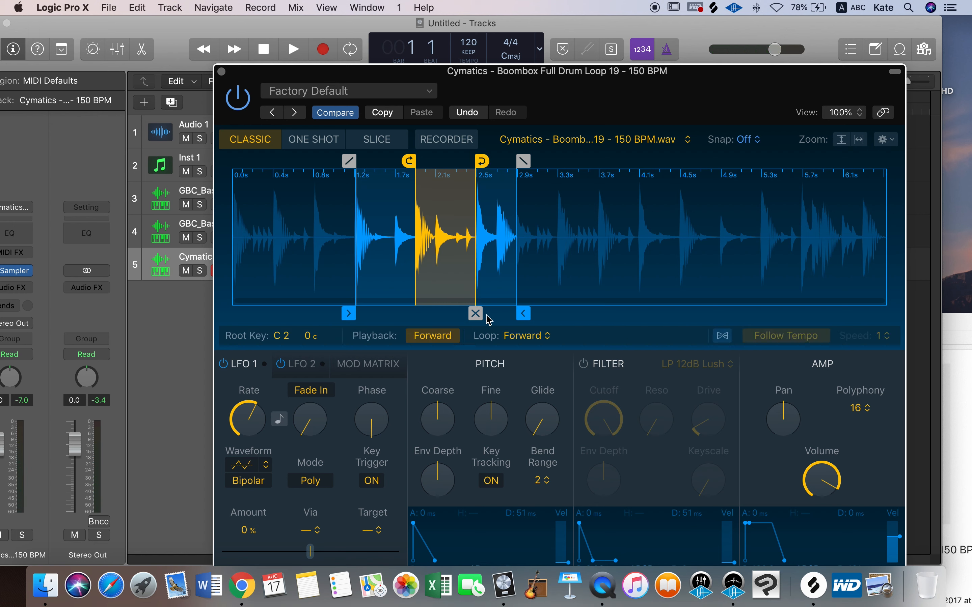
pyautogui.moveTo(478, 321)
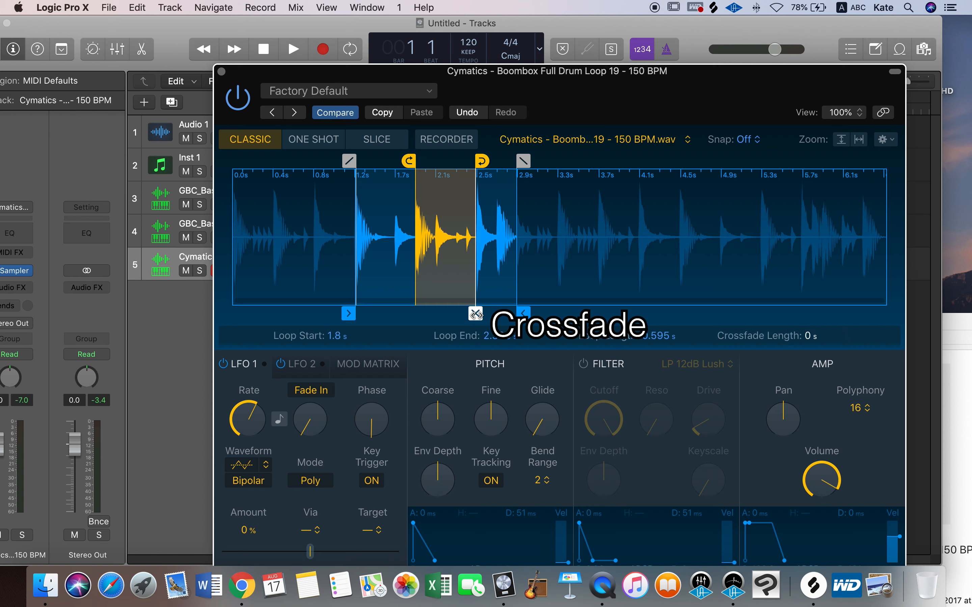
pyautogui.moveTo(476, 313)
pyautogui.mouseDown()
pyautogui.moveTo(461, 314)
pyautogui.moveTo(486, 314)
pyautogui.moveTo(465, 314)
pyautogui.mouseUp()
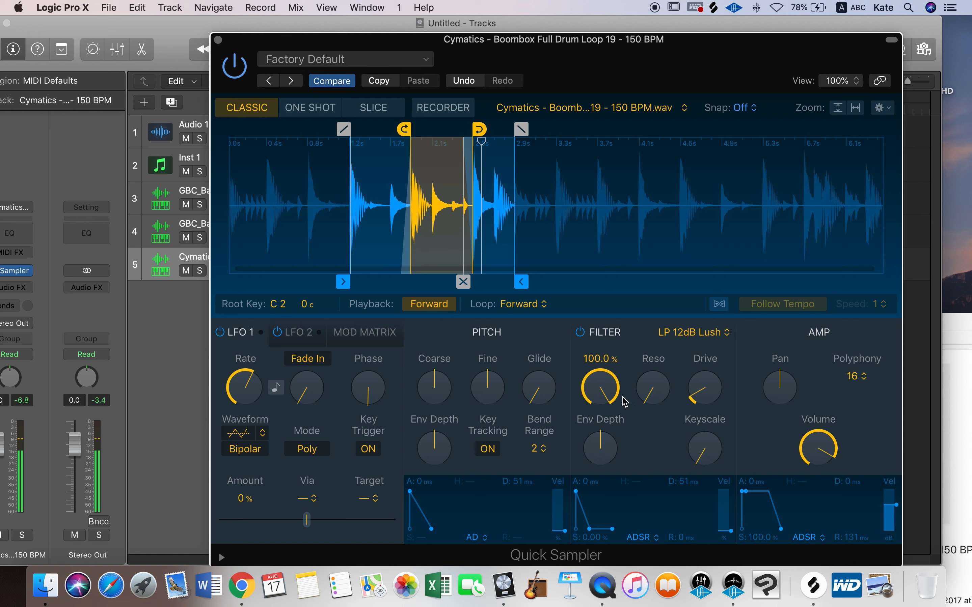
# Try lowering the LP 12dB Lush filter's cutoff to about halfway with the filter bypassed again, and shorten the amp envelope's release.
pyautogui.moveTo(599, 389); pyautogui.dragTo(589, 348)
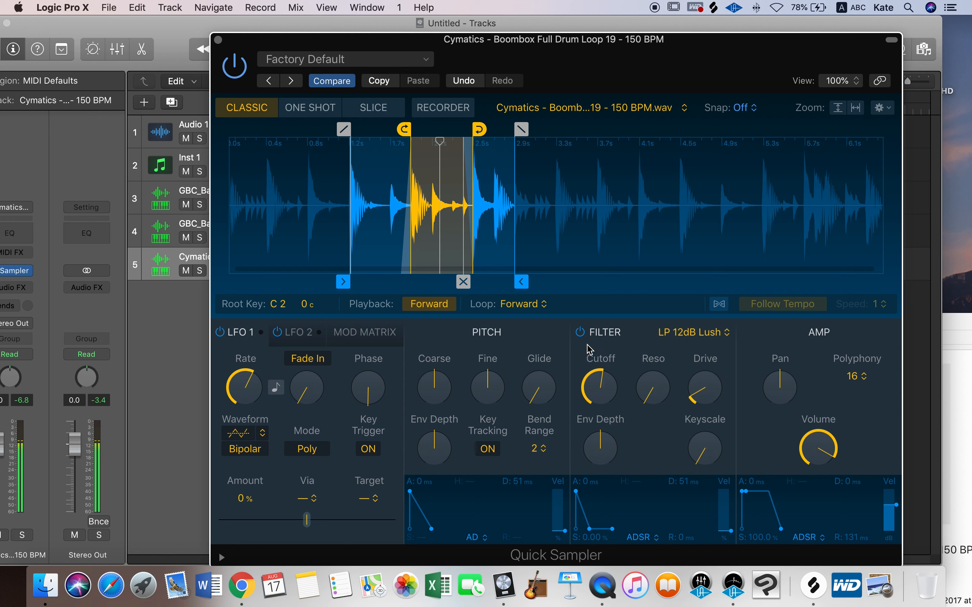
pyautogui.click(582, 332)
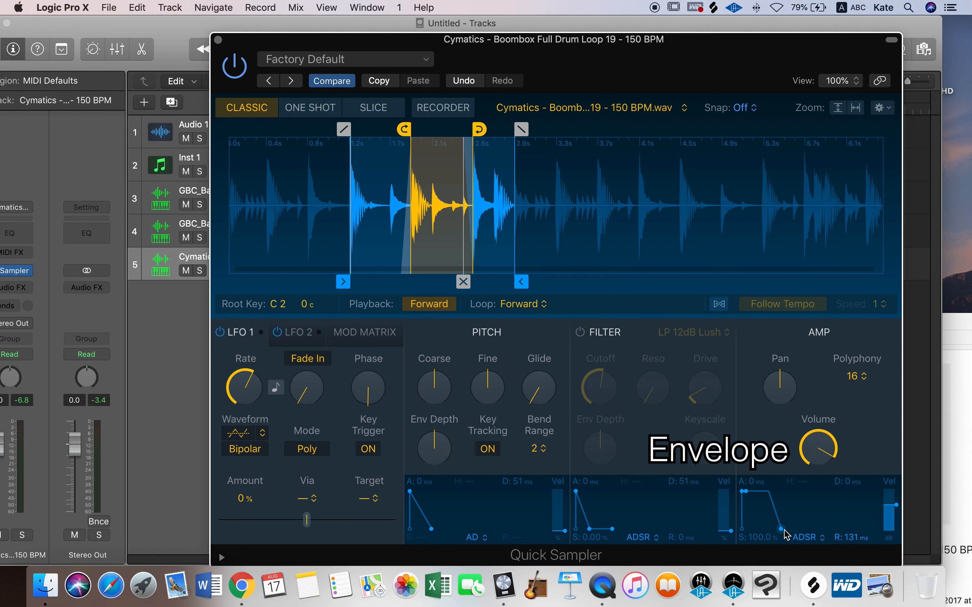
pyautogui.moveTo(781, 530); pyautogui.dragTo(765, 532)
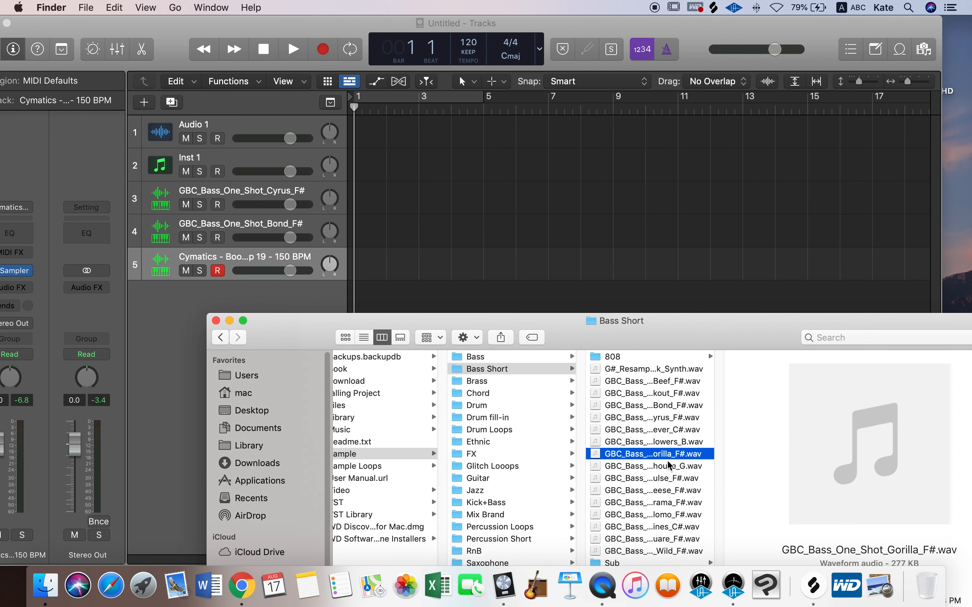
# Load GBC_Bass_One_Shot_Gorilla_F#.wav onto a new track using Quick Sampler (Optimized).
pyautogui.moveTo(668, 459); pyautogui.dragTo(185, 331)
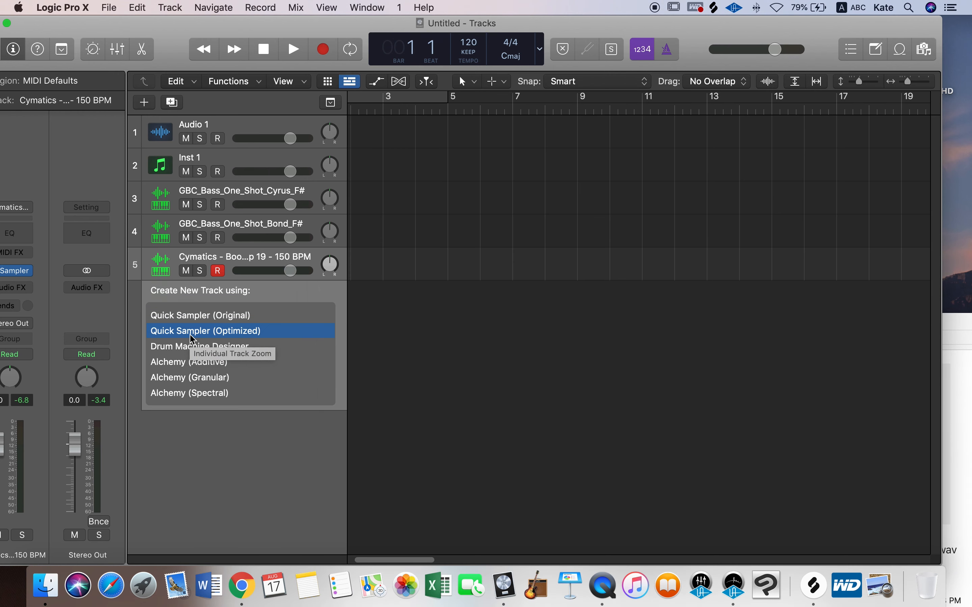
pyautogui.moveTo(616, 199); pyautogui.dragTo(553, 106)
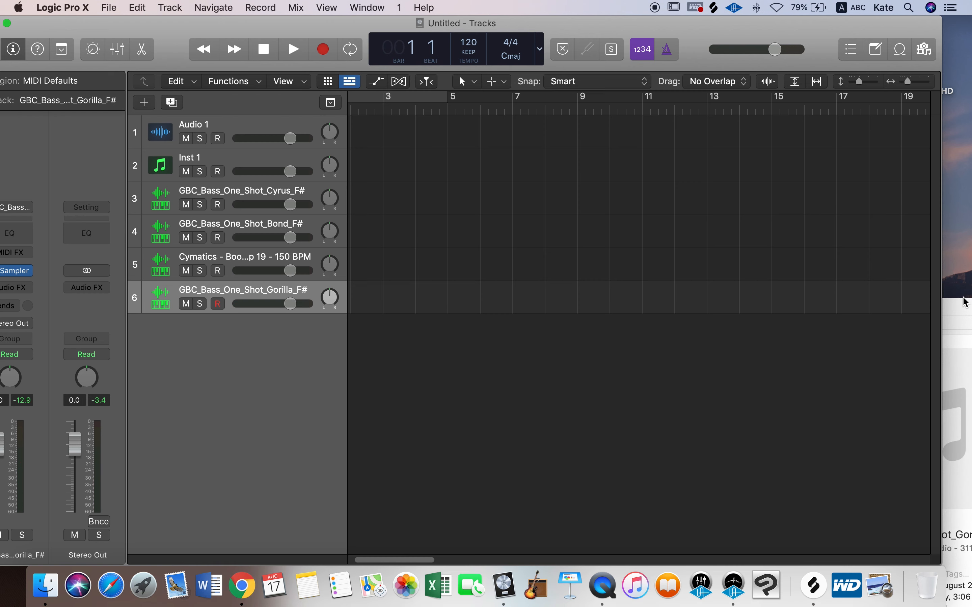
# Load the Gorilla bass one-shot onto another new track using Quick Sampler (Original) and retune the sample.
pyautogui.click(963, 308)
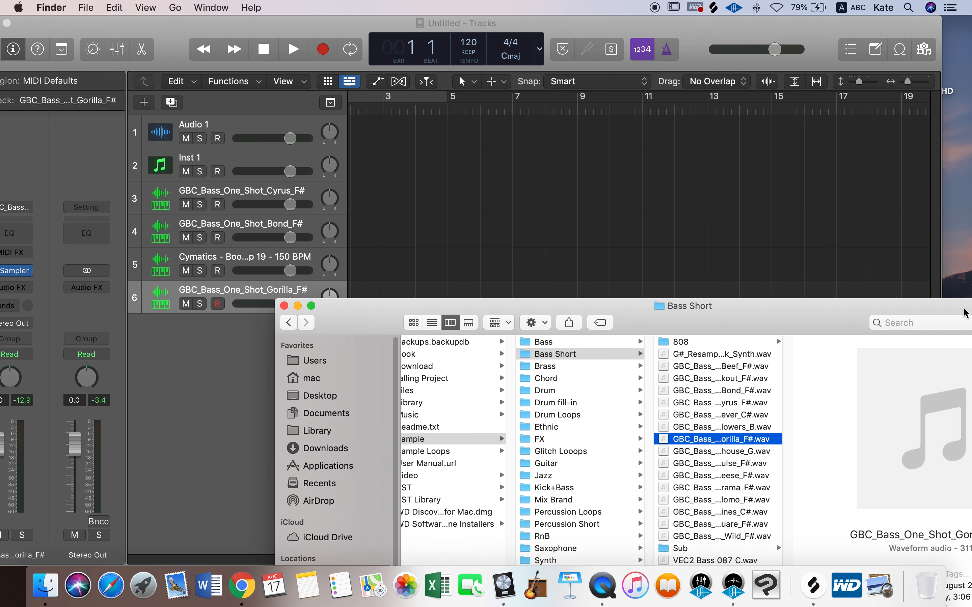
pyautogui.moveTo(723, 445); pyautogui.dragTo(184, 355)
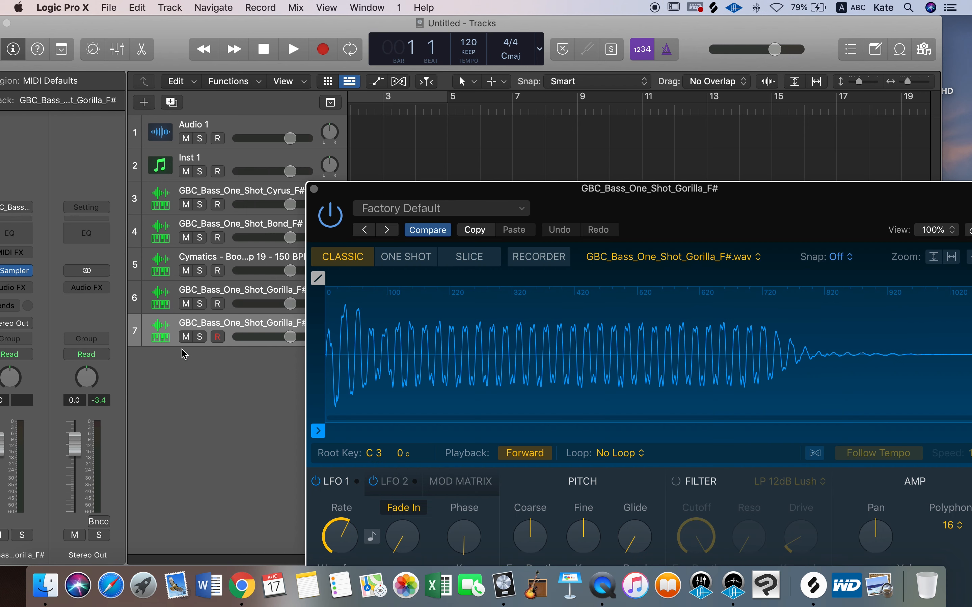
pyautogui.rightClick(485, 365)
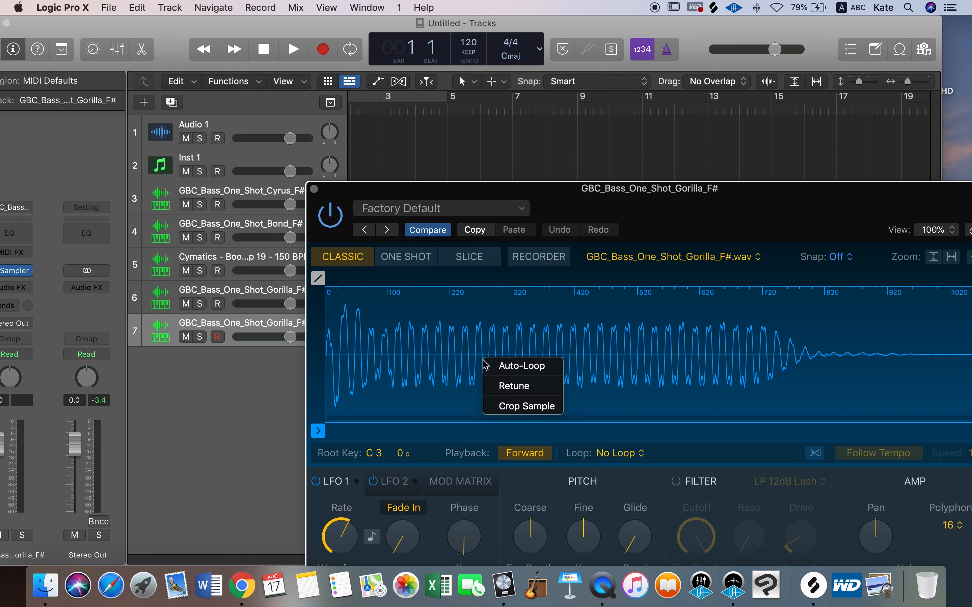
pyautogui.click(513, 386)
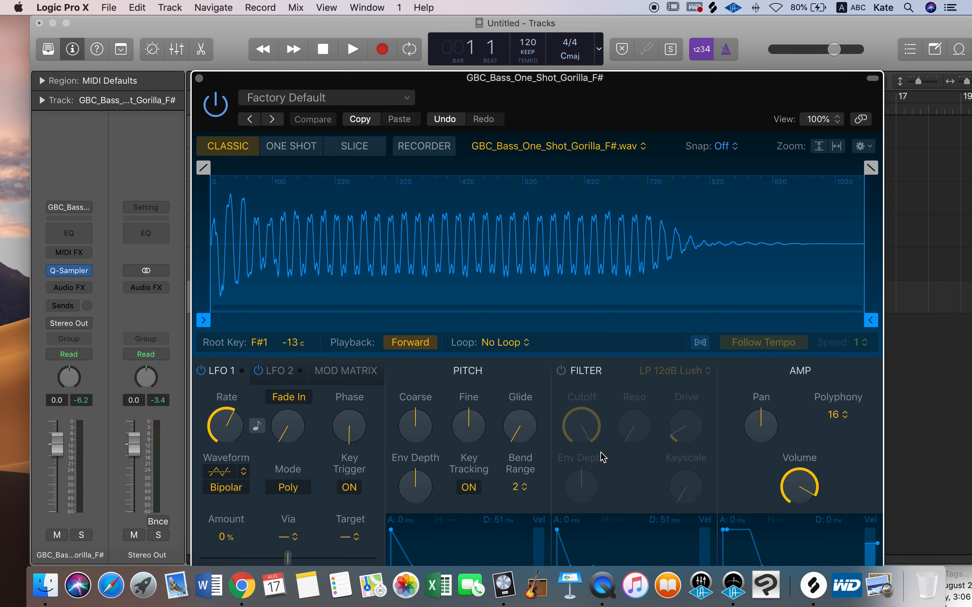
# Apply Auto-Loop to the retuned Gorilla bass sample and examine the loop playback options.
pyautogui.moveTo(482, 78); pyautogui.dragTo(473, 23)
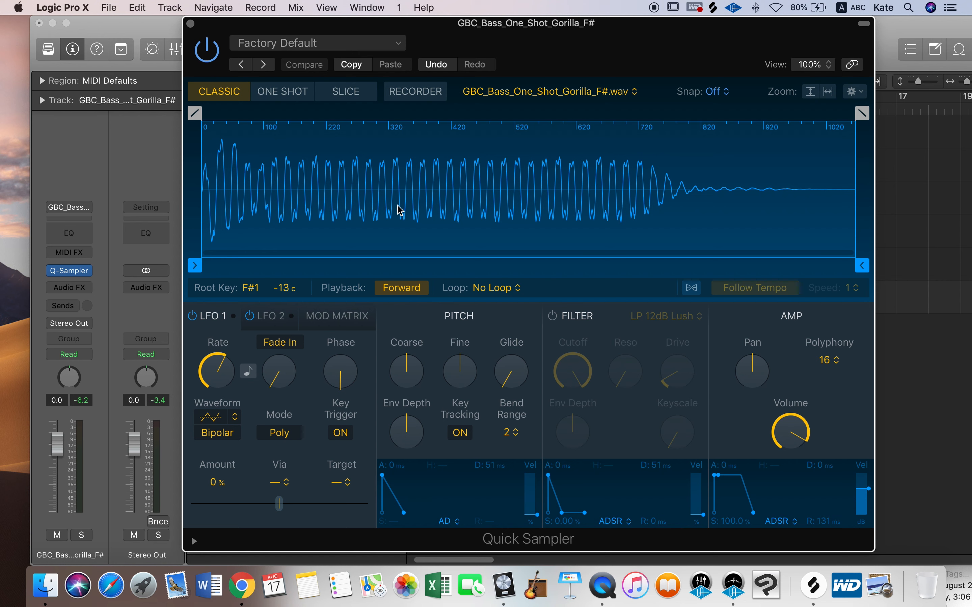
pyautogui.click(502, 295)
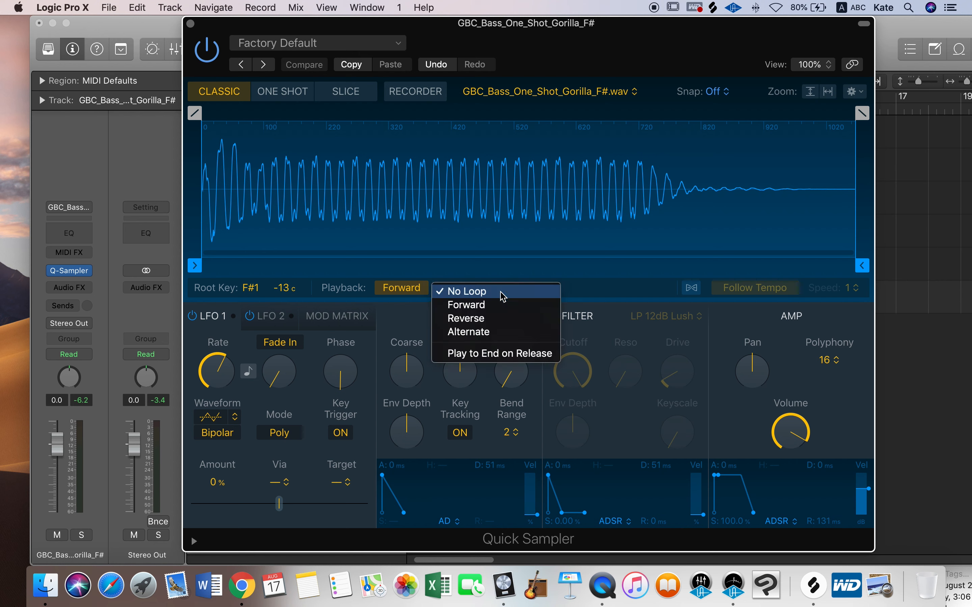
pyautogui.click(502, 292)
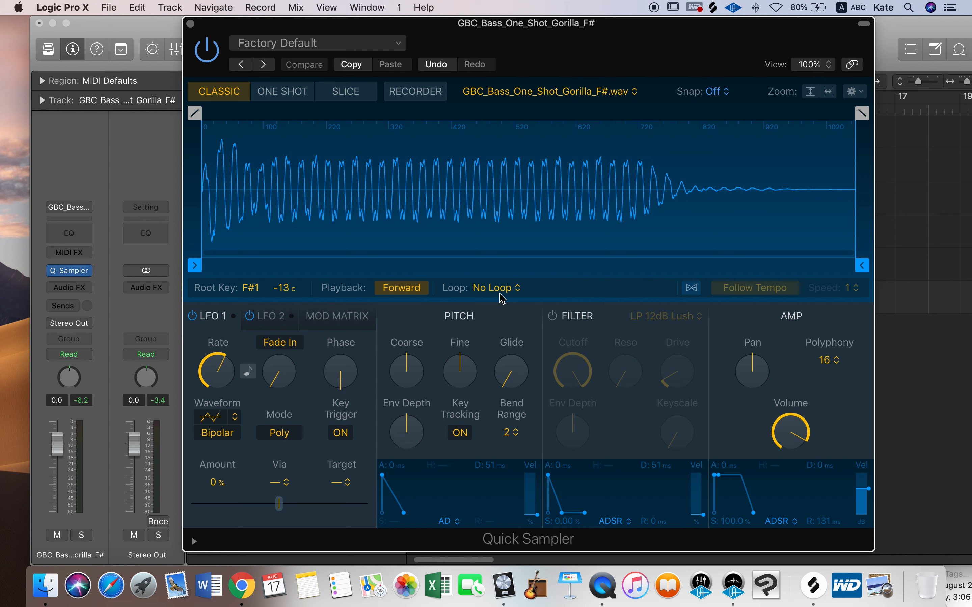
pyautogui.click(500, 293)
pyautogui.click(611, 293)
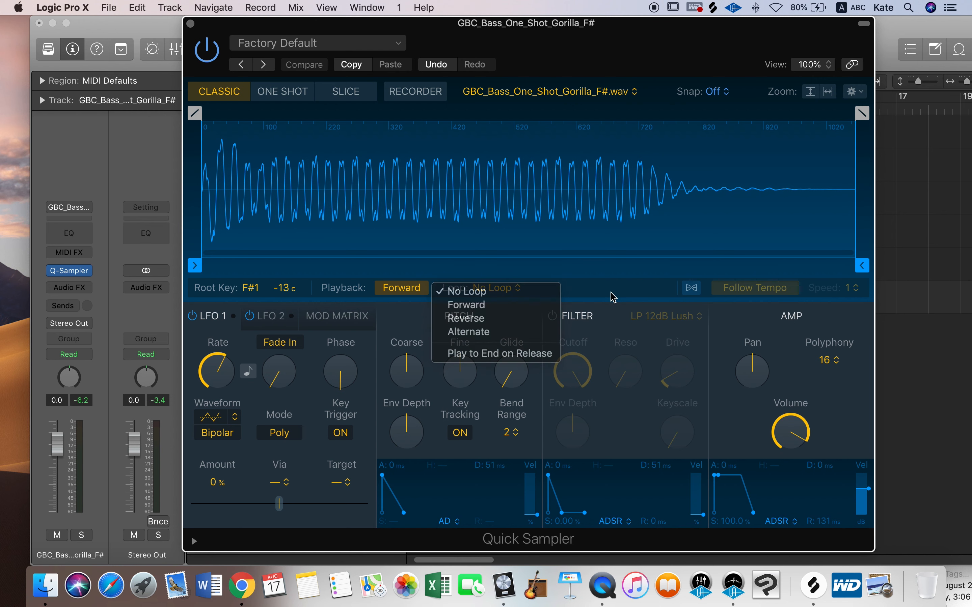
pyautogui.rightClick(486, 195)
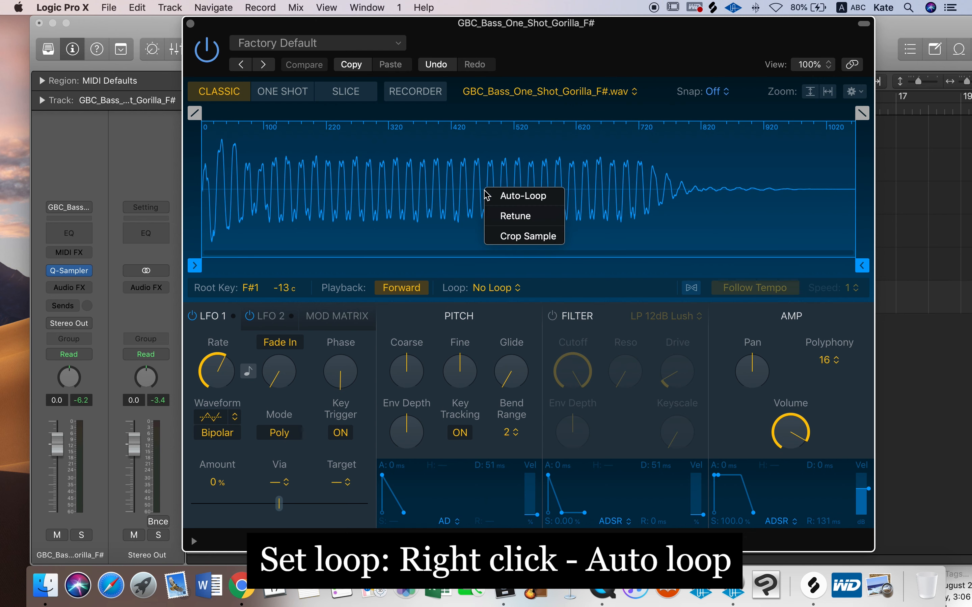
pyautogui.click(508, 196)
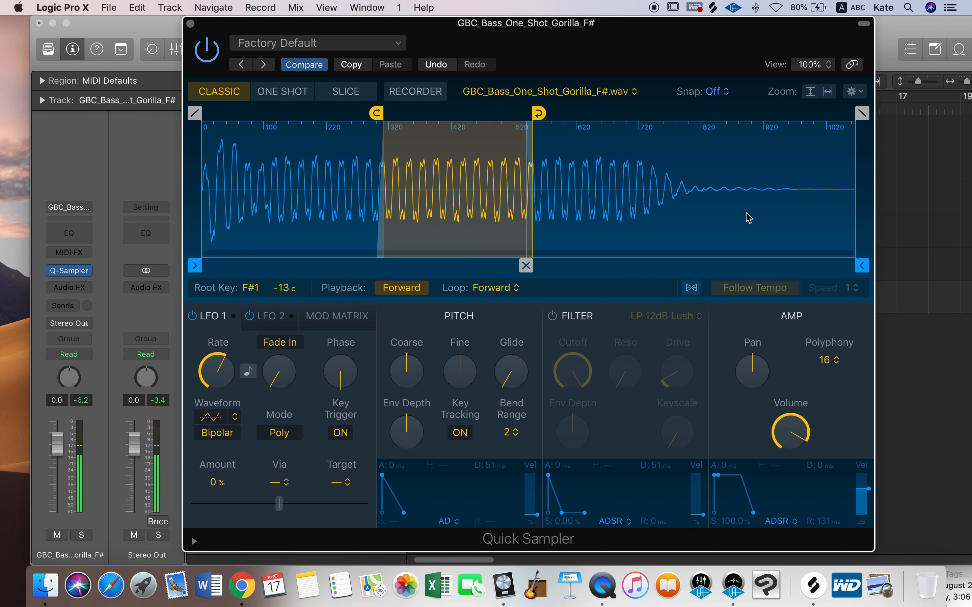
pyautogui.click(495, 288)
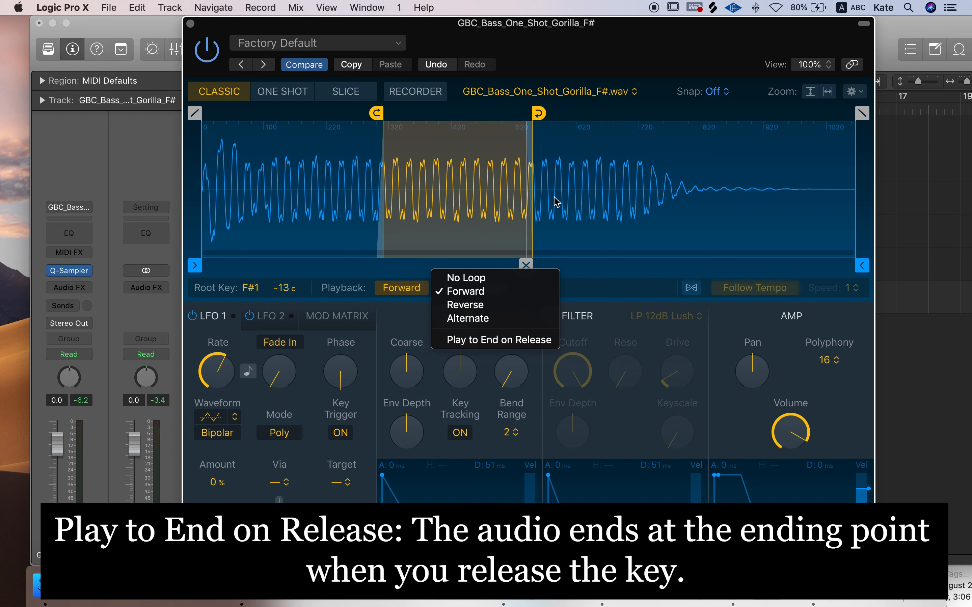
# Set the bass's amp envelope attack to about 36 ms and release to about 977 ms, and close the sampler window.
pyautogui.moveTo(715, 475); pyautogui.dragTo(741, 476)
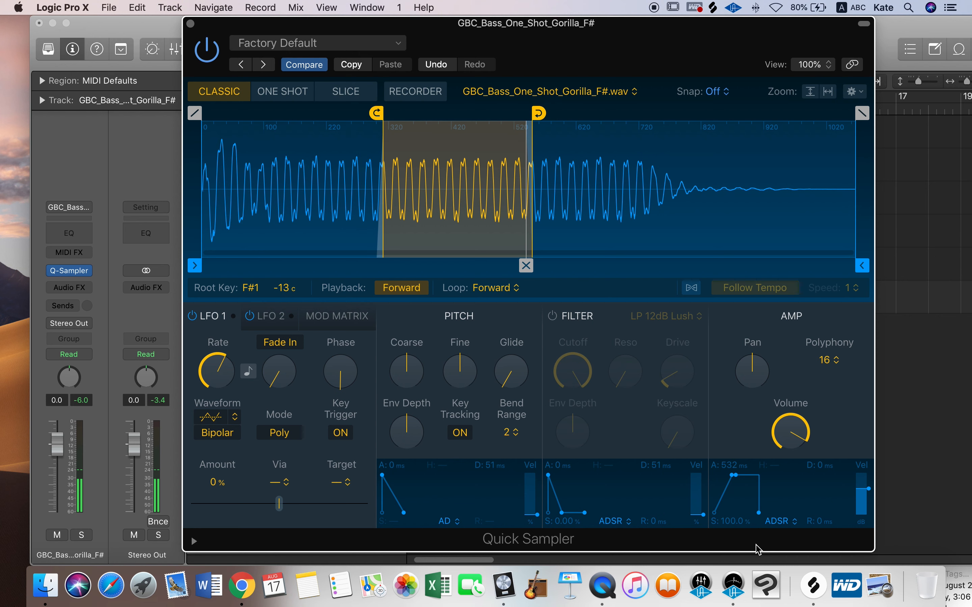
pyautogui.moveTo(734, 475); pyautogui.dragTo(725, 475)
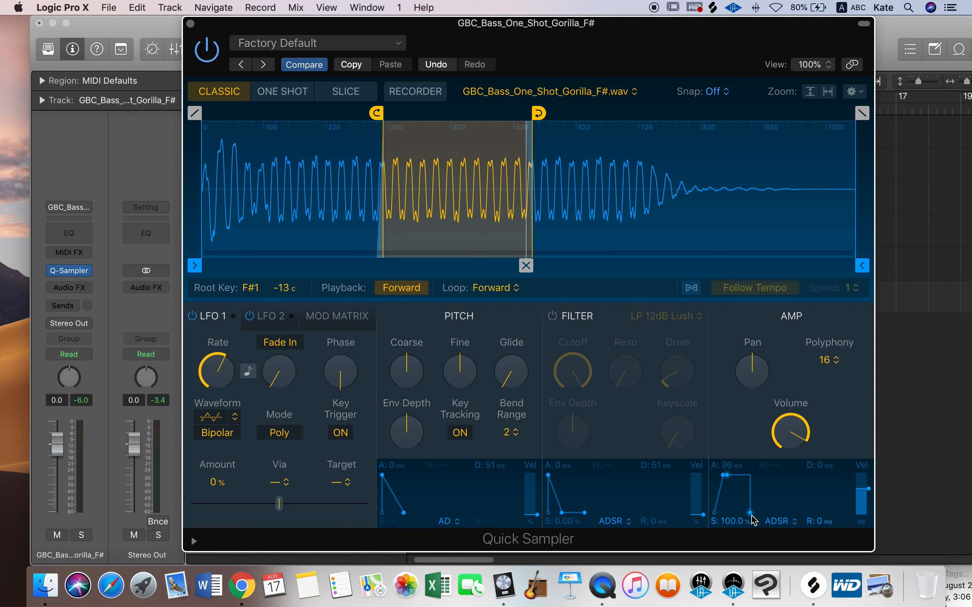
pyautogui.moveTo(750, 514); pyautogui.dragTo(772, 513)
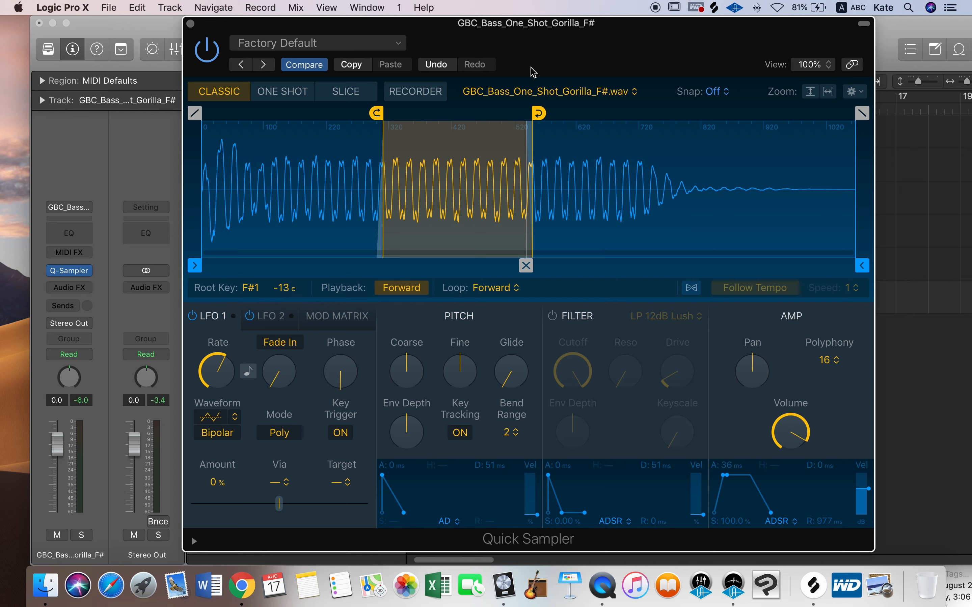
pyautogui.click(191, 23)
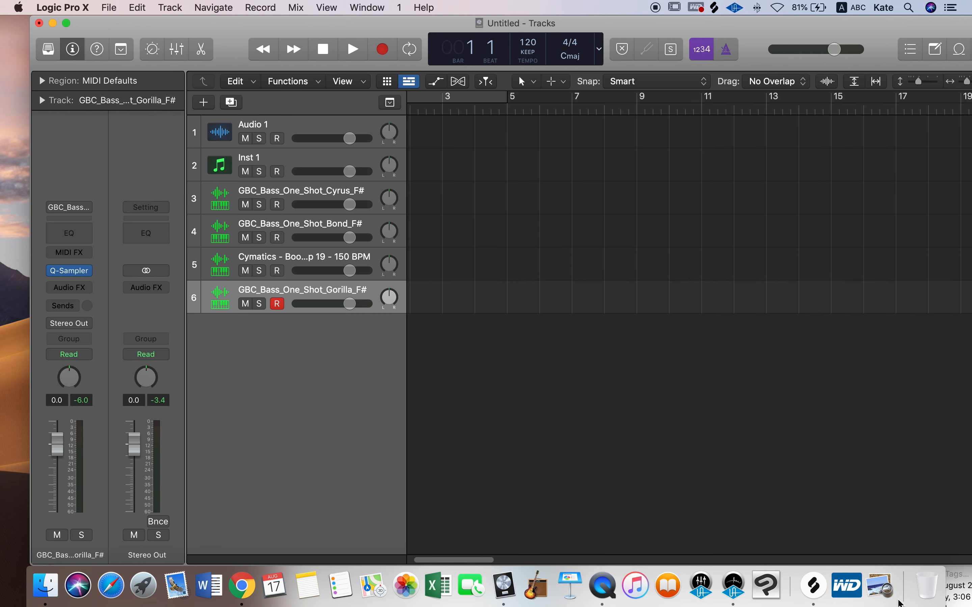
# Audition Cymatics - 9God Full Drum Loop 8 - 175 BPM.wav from the Drum Loops folder and load it onto a new Quick Sampler (Original) track.
pyautogui.click(963, 583)
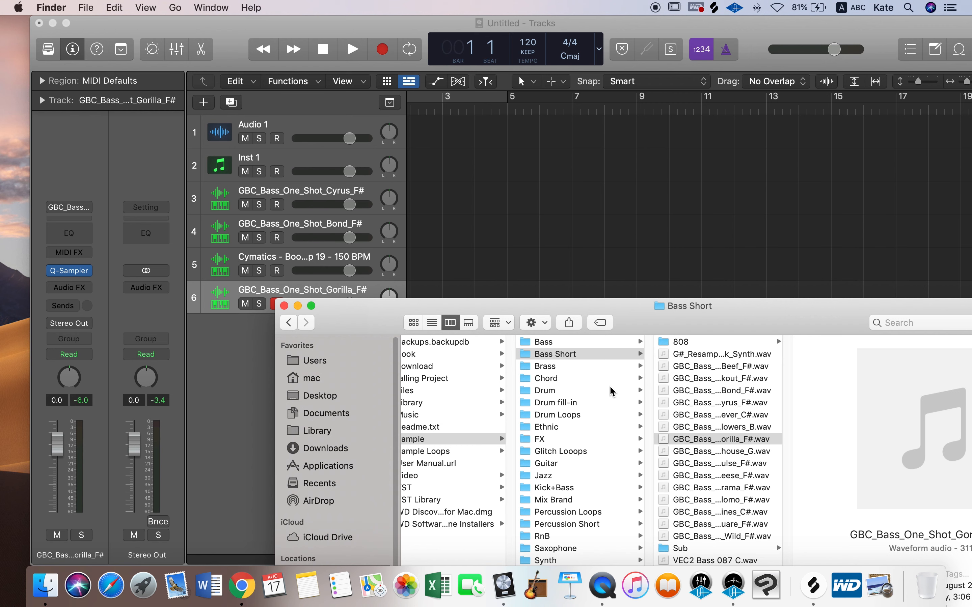
pyautogui.click(564, 416)
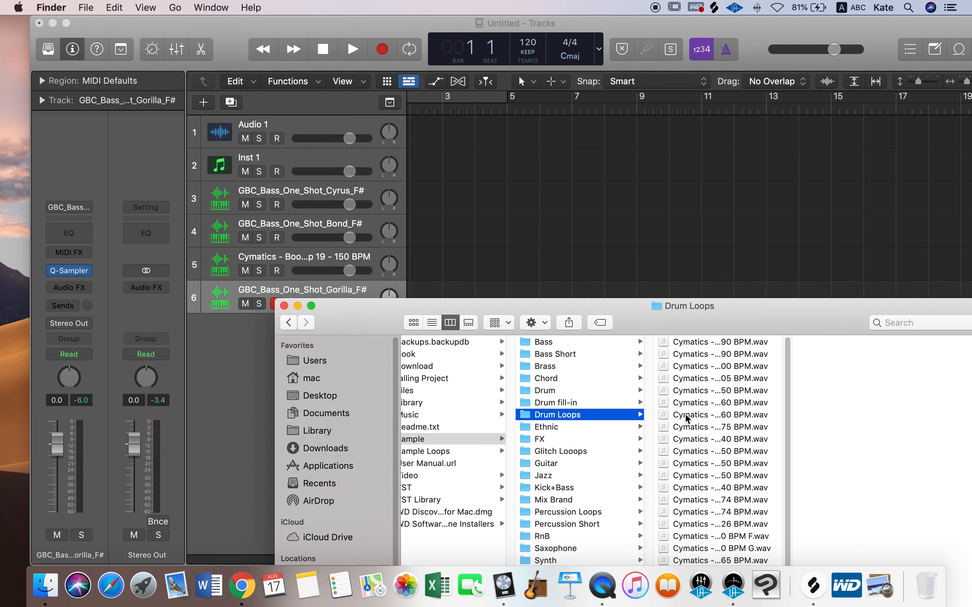
pyautogui.click(739, 428)
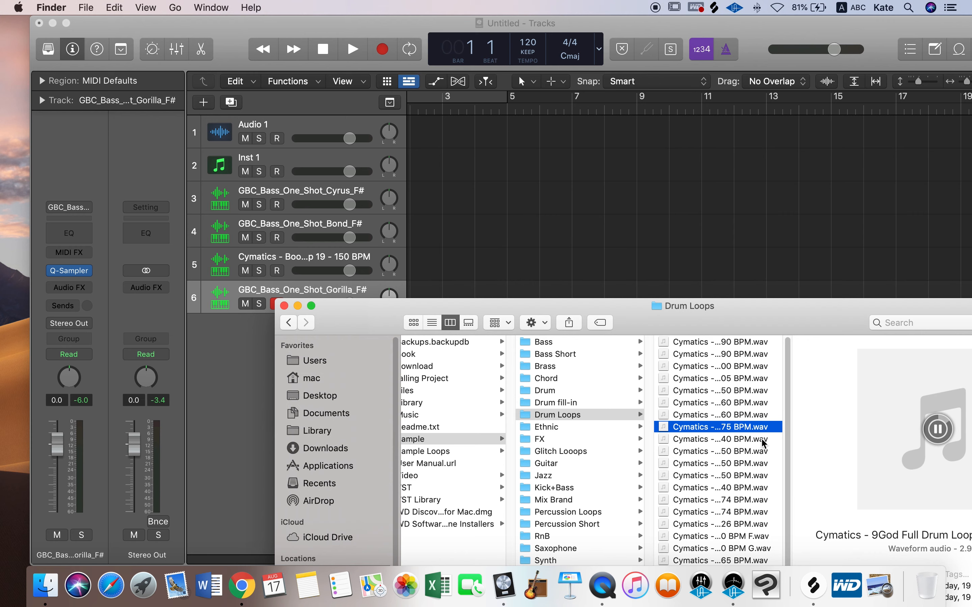
pyautogui.click(939, 432)
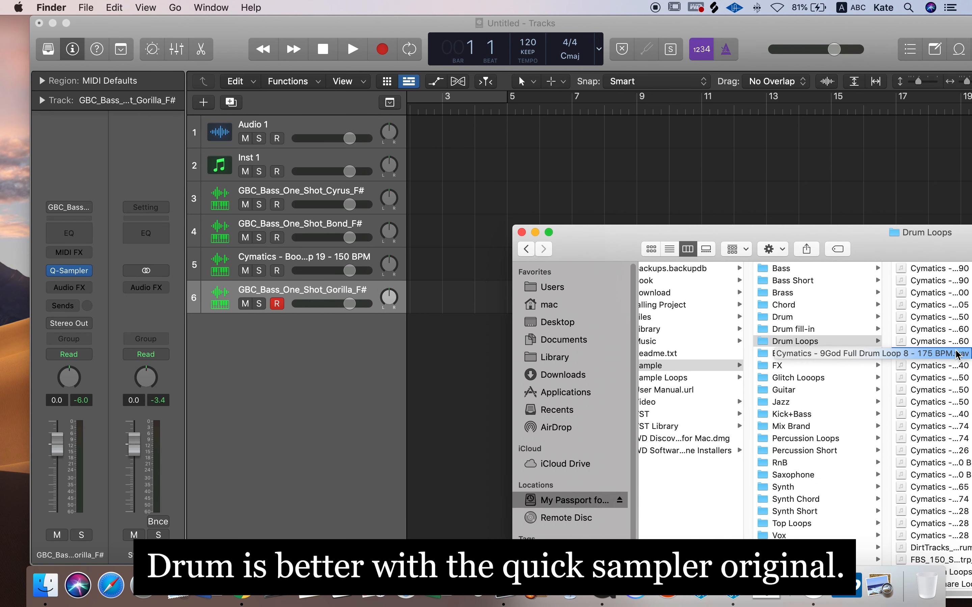
pyautogui.moveTo(871, 354); pyautogui.dragTo(234, 355)
pyautogui.moveTo(775, 199); pyautogui.dragTo(722, 104)
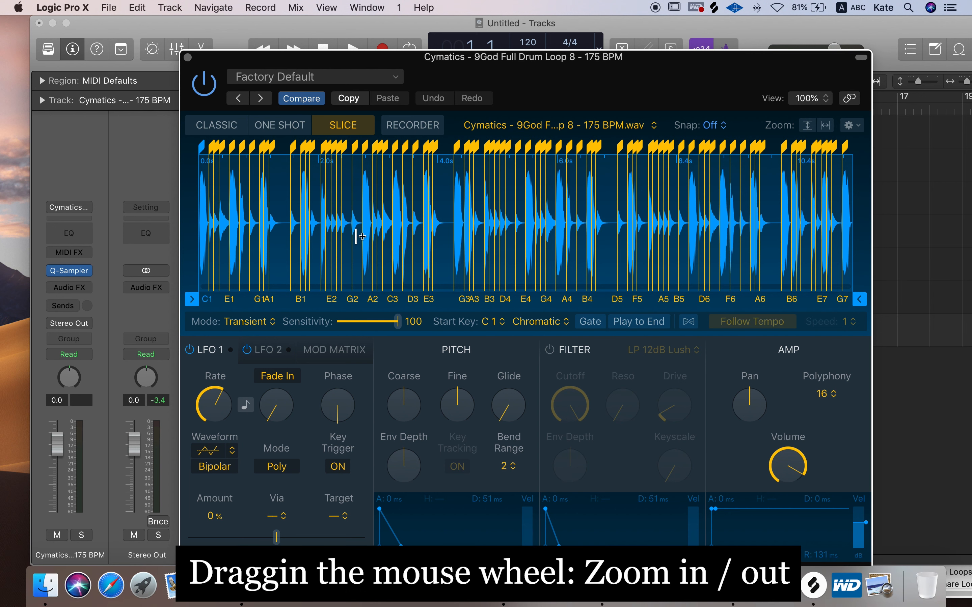
# Move the A#2 slice marker earlier, to about 2.97 s, with snapping off.
pyautogui.scroll(15, 359, 236)
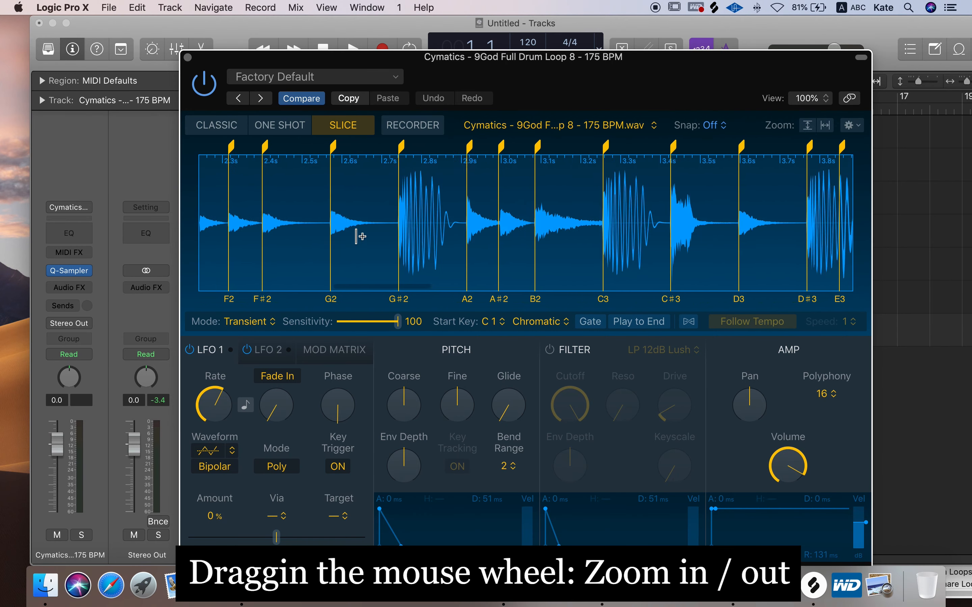
pyautogui.scroll(3, 359, 236)
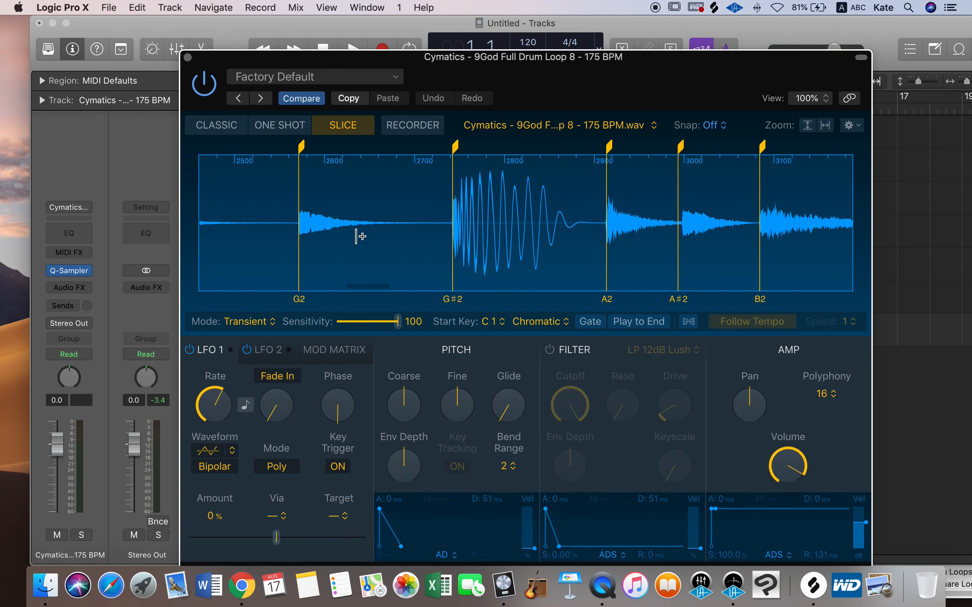
pyautogui.hscroll(8, 361, 232)
pyautogui.scroll(4, 397, 233)
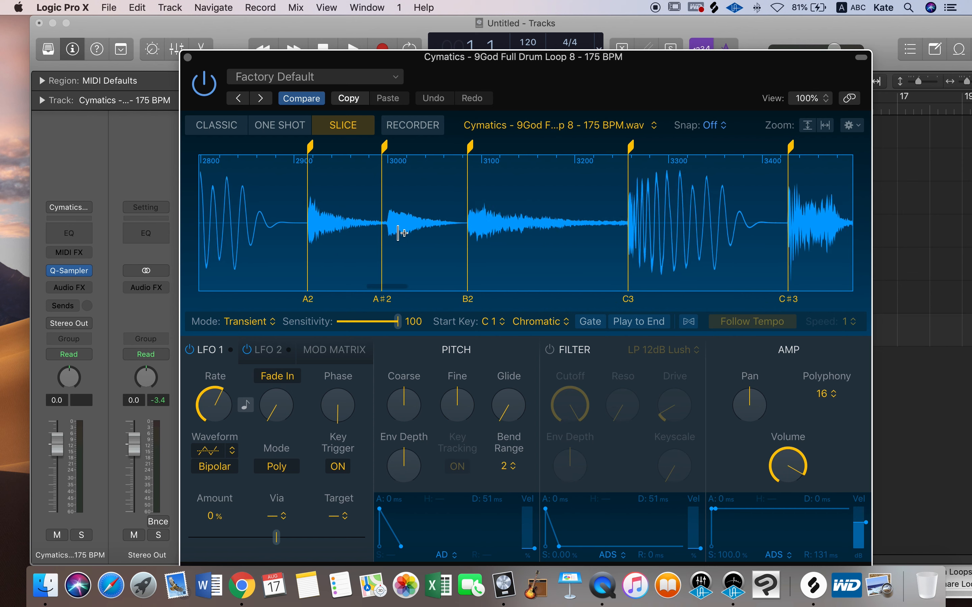
pyautogui.scroll(3, 399, 232)
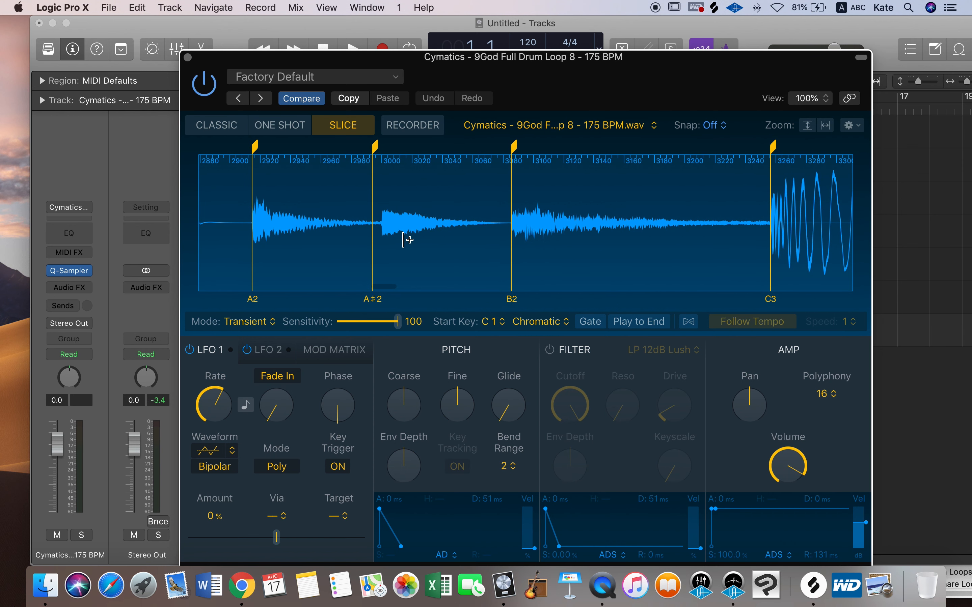
pyautogui.moveTo(378, 147)
pyautogui.mouseDown()
pyautogui.moveTo(388, 147)
pyautogui.moveTo(319, 147)
pyautogui.moveTo(336, 147)
pyautogui.mouseUp()
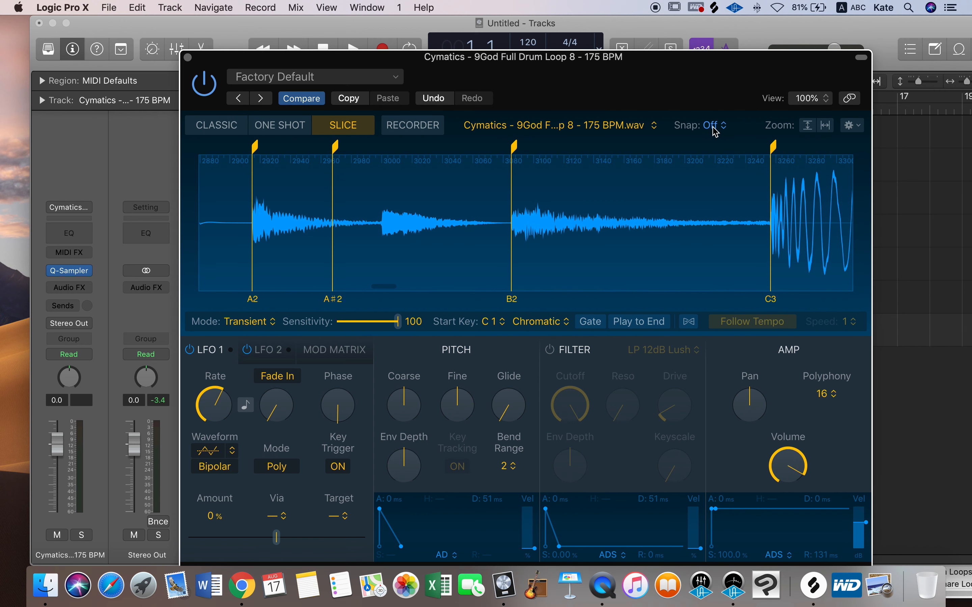
# Set marker snapping to Zero Crossing and move the A#2 slice marker to the hit at about 3 s.
pyautogui.click(723, 132)
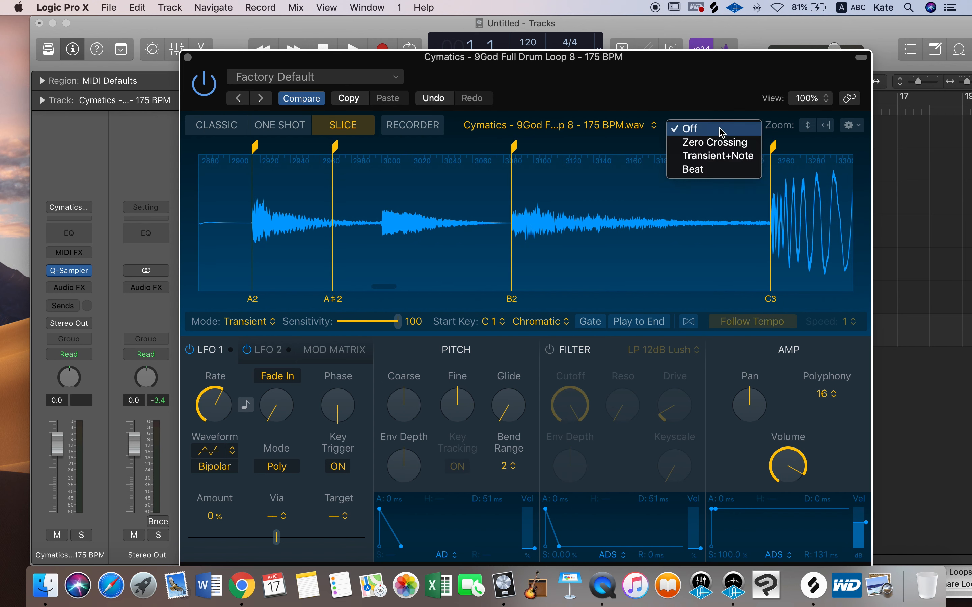
pyautogui.click(718, 146)
pyautogui.moveTo(332, 152); pyautogui.dragTo(381, 150)
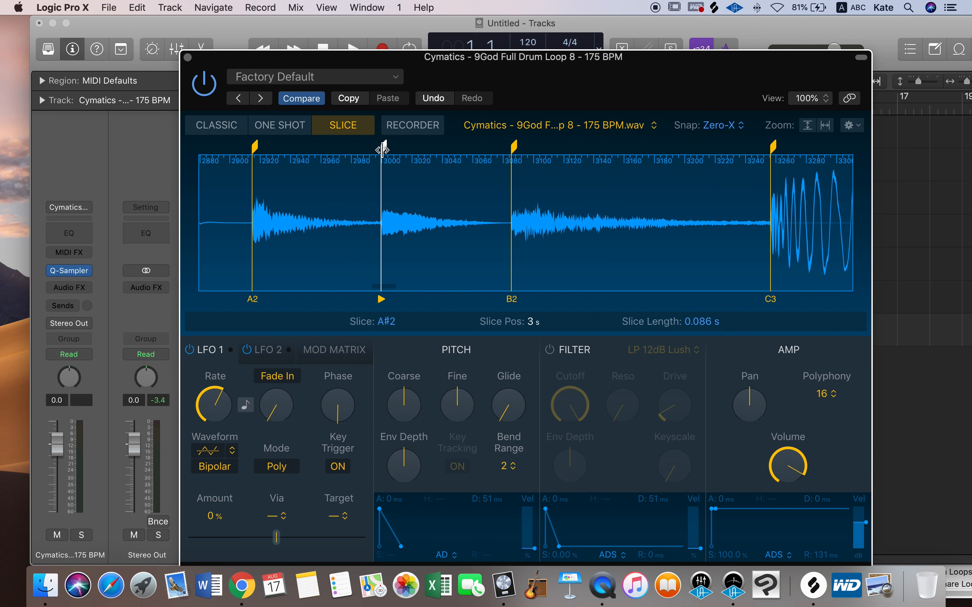
# Turn marker snapping off and move the A1 slice marker to the start of the hit at about 1.2 s.
pyautogui.click(721, 125)
pyautogui.click(733, 116)
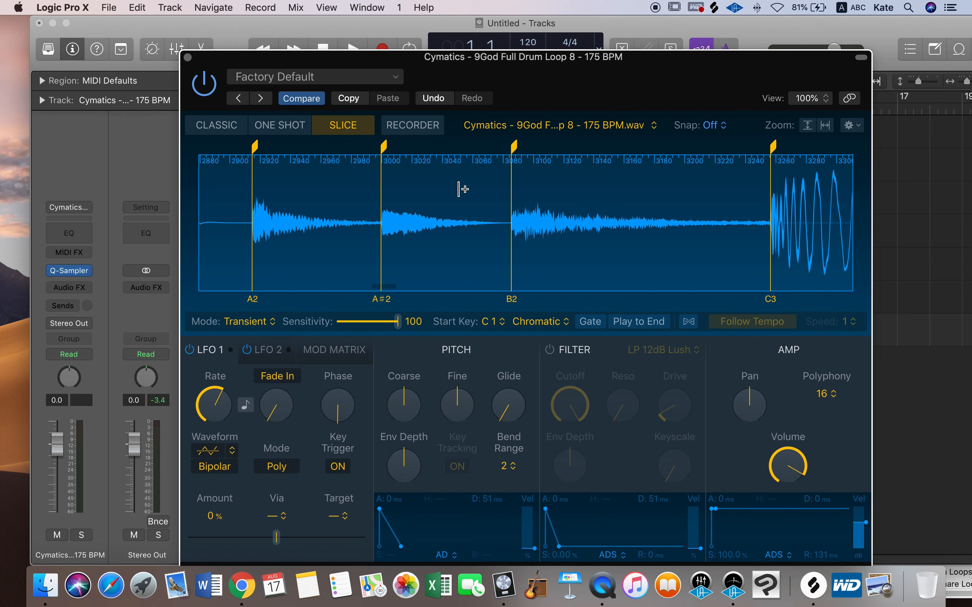
pyautogui.scroll(-10, 597, 231)
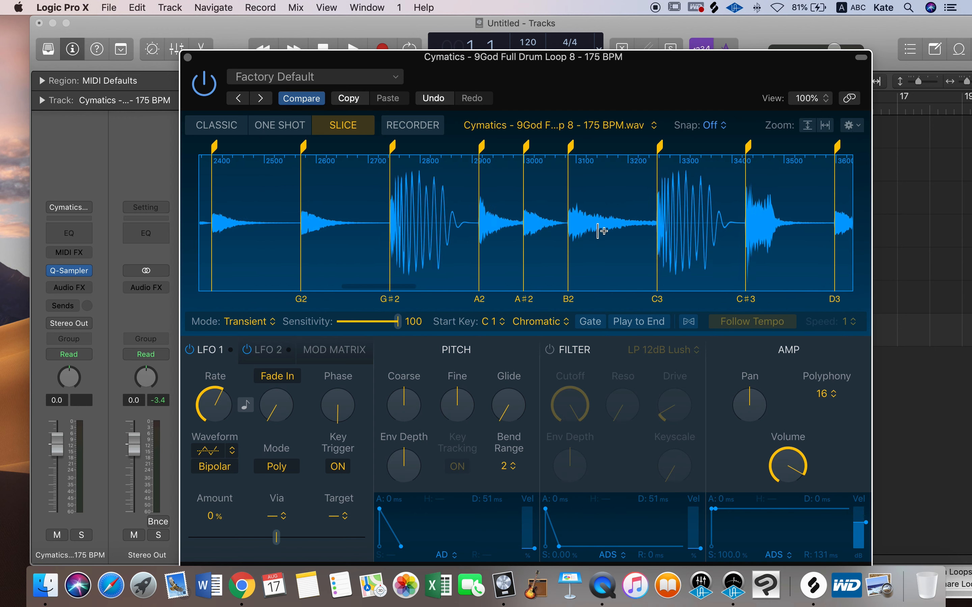
pyautogui.scroll(-5, 598, 231)
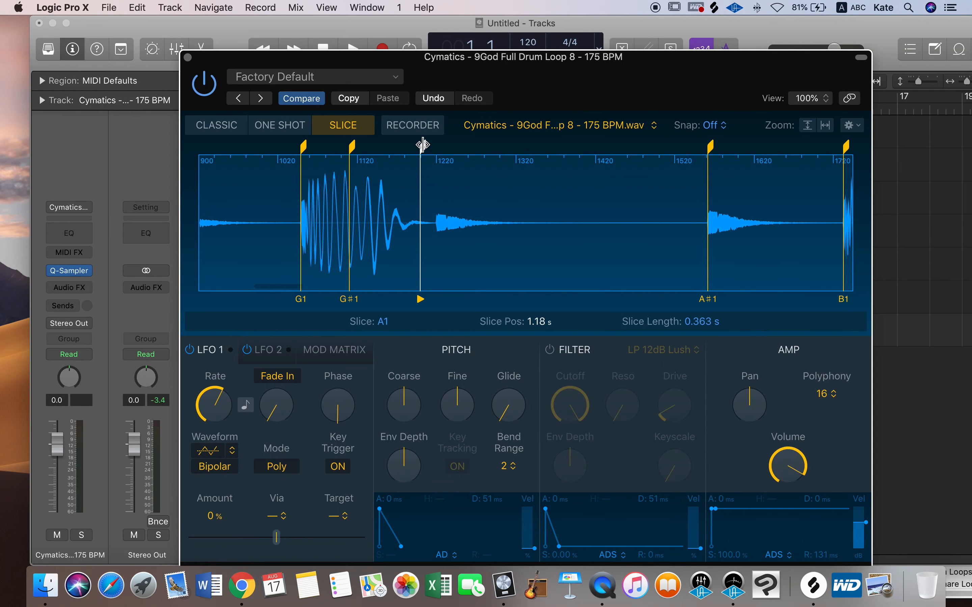
pyautogui.moveTo(423, 145); pyautogui.dragTo(437, 145)
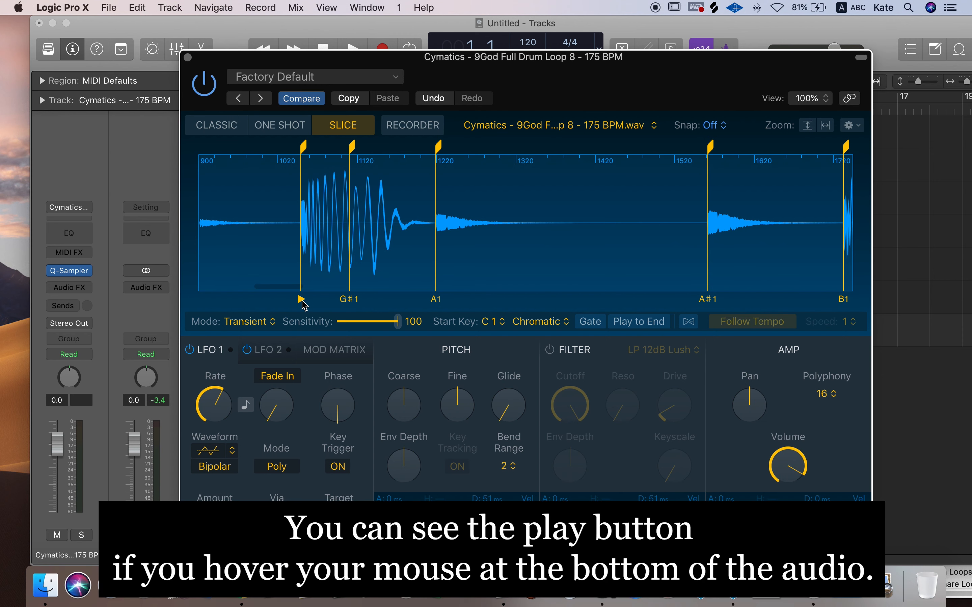
# Delete the G#1 slice marker at about 1.1 s and audition the lengthened G1 slice.
pyautogui.moveTo(301, 306)
pyautogui.click(351, 301)
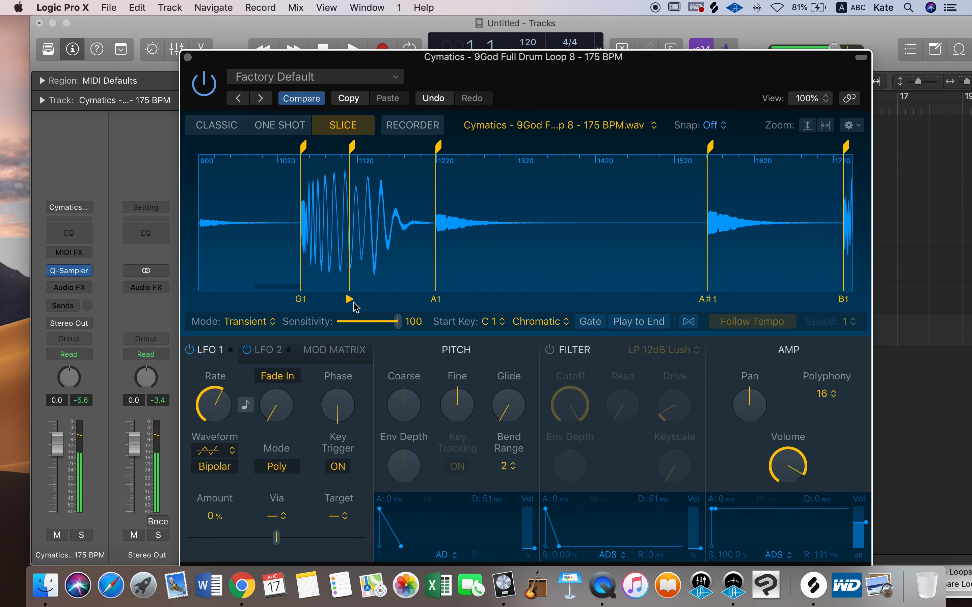
pyautogui.doubleClick(352, 147)
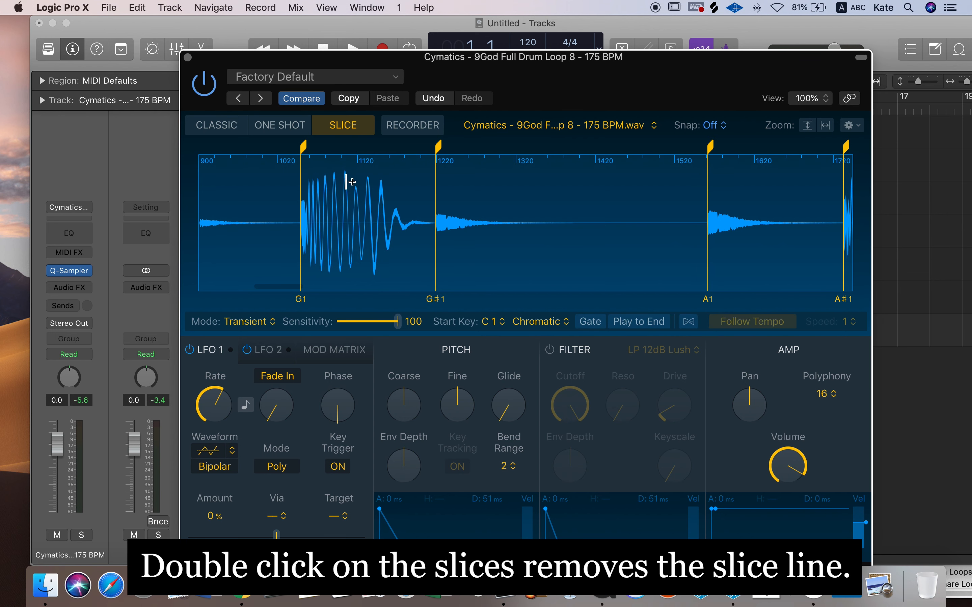
pyautogui.click(301, 301)
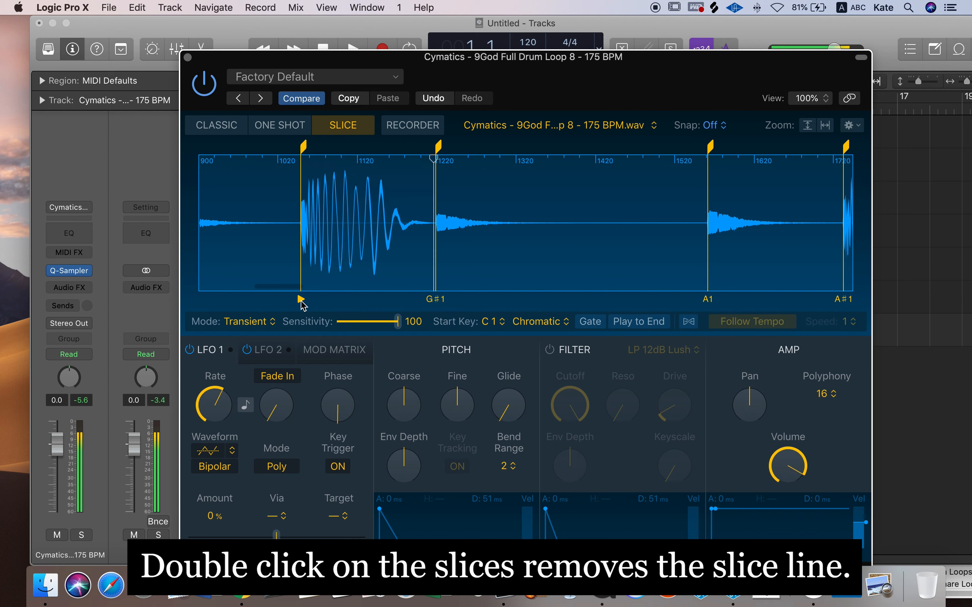
# Place the slices' MIDI pattern as a region at bar 1 of track 7 and close the sampler window.
pyautogui.scroll(-2, 521, 218)
pyautogui.scroll(-10, 521, 218)
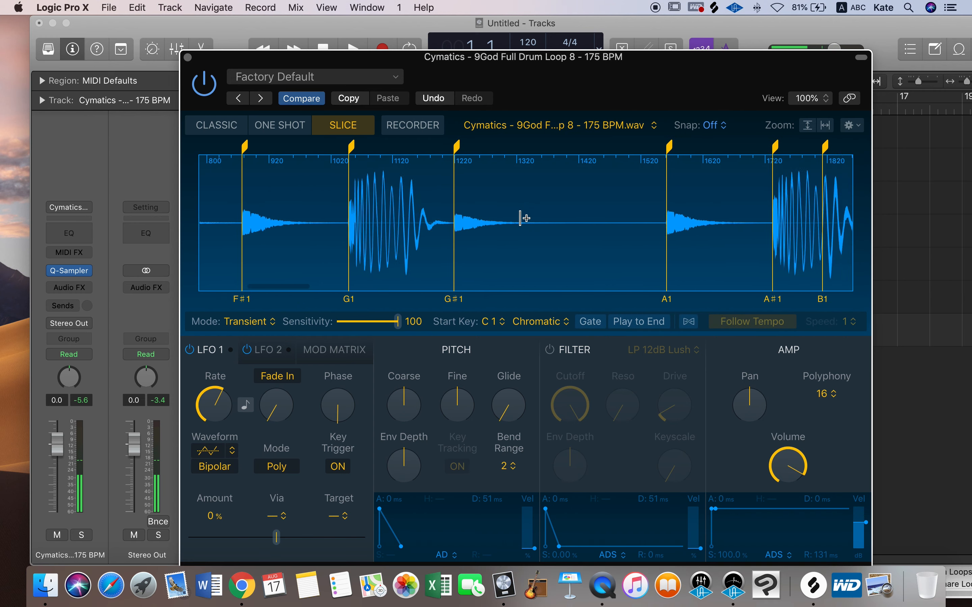
pyautogui.scroll(-6, 521, 218)
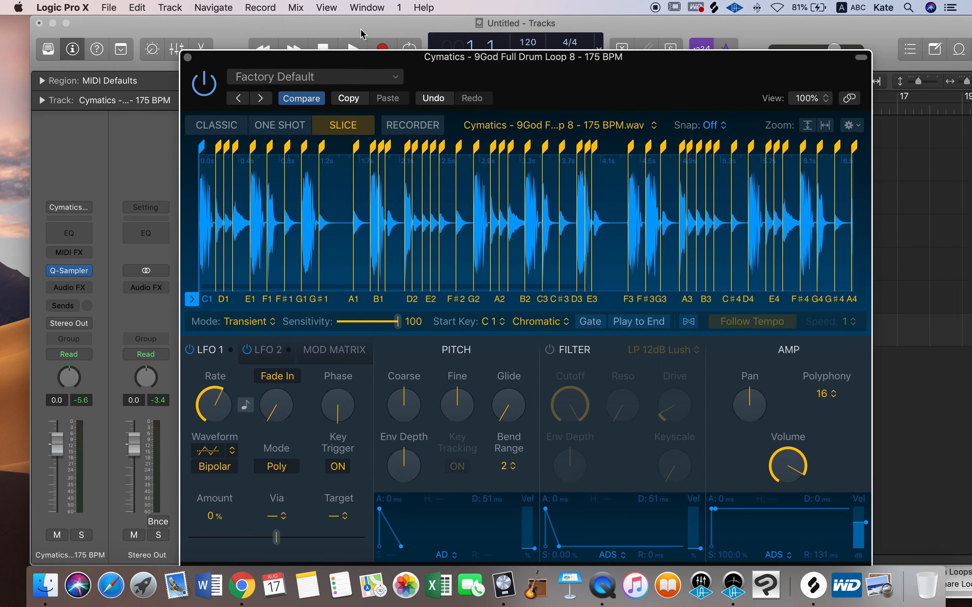
pyautogui.moveTo(383, 59); pyautogui.dragTo(460, 57)
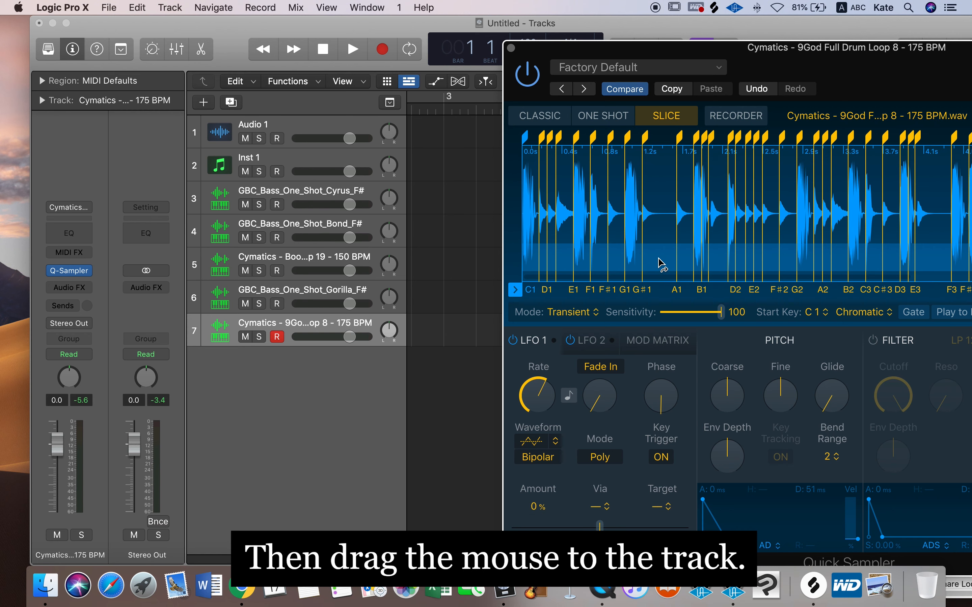
pyautogui.moveTo(661, 265); pyautogui.dragTo(427, 335)
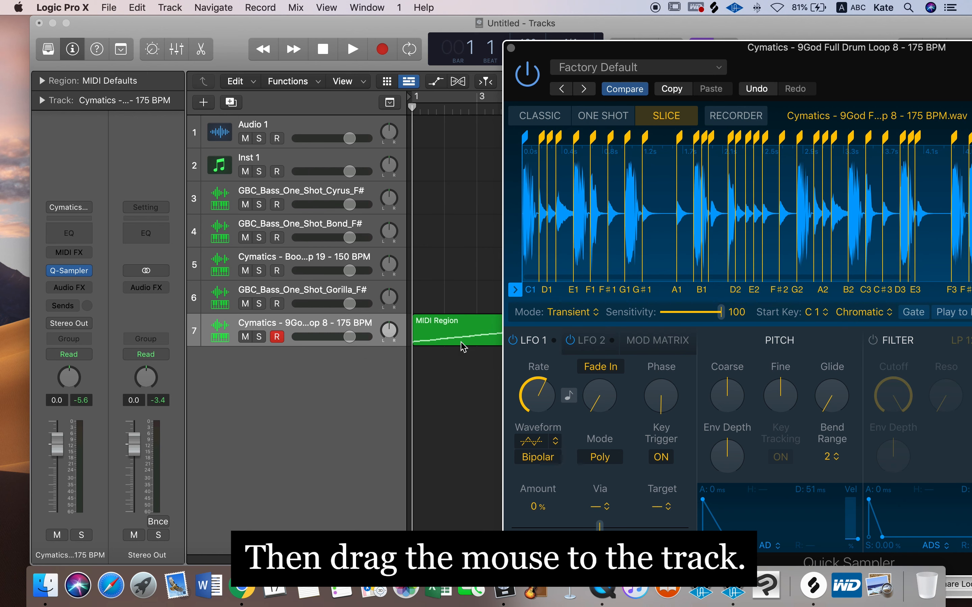
pyautogui.click(511, 48)
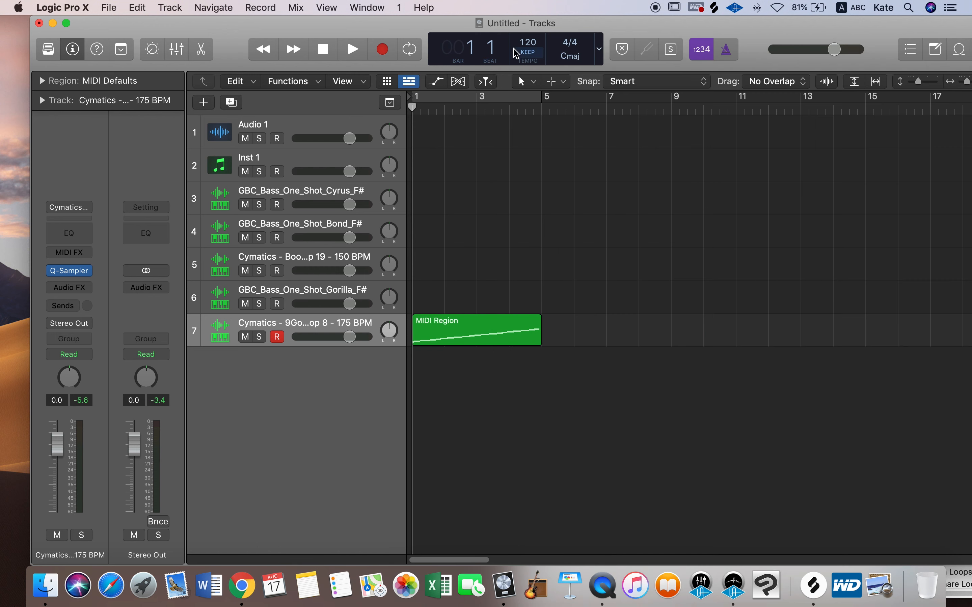
# Open the drum loop's MIDI region in a separate Piano Roll window, showing its lowest notes.
pyautogui.doubleClick(460, 338)
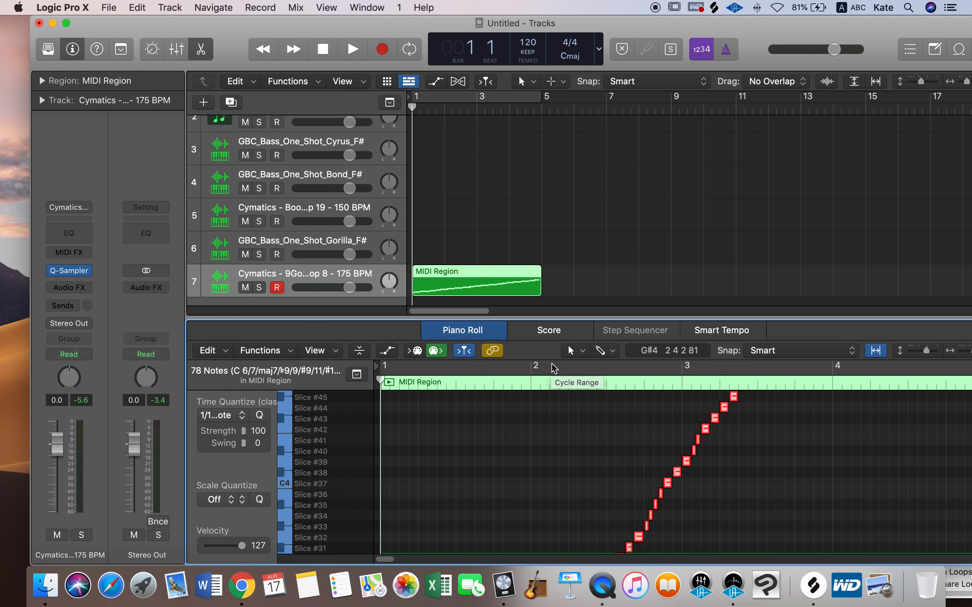
pyautogui.press('super+4')
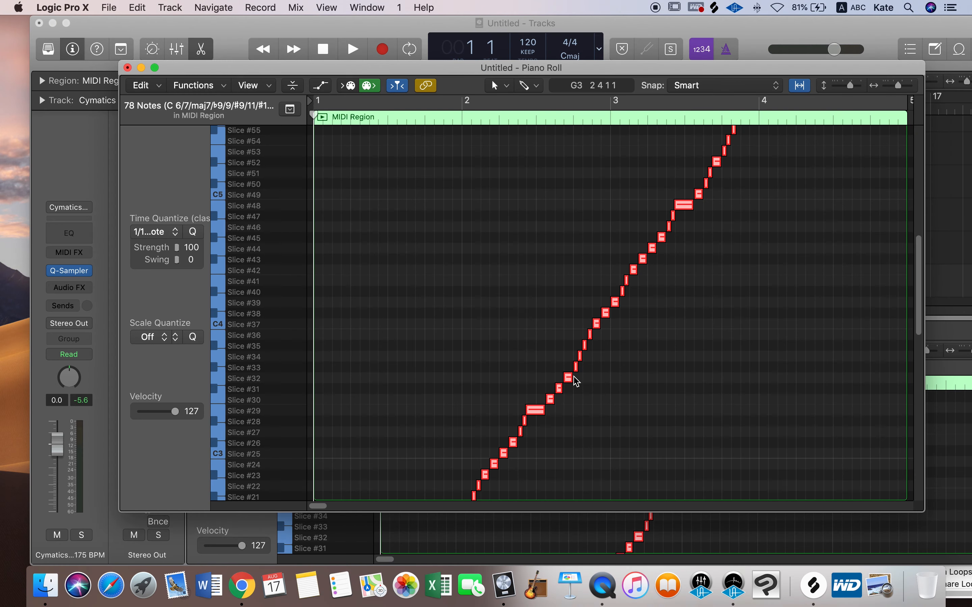
pyautogui.scroll(-10, 651, 383)
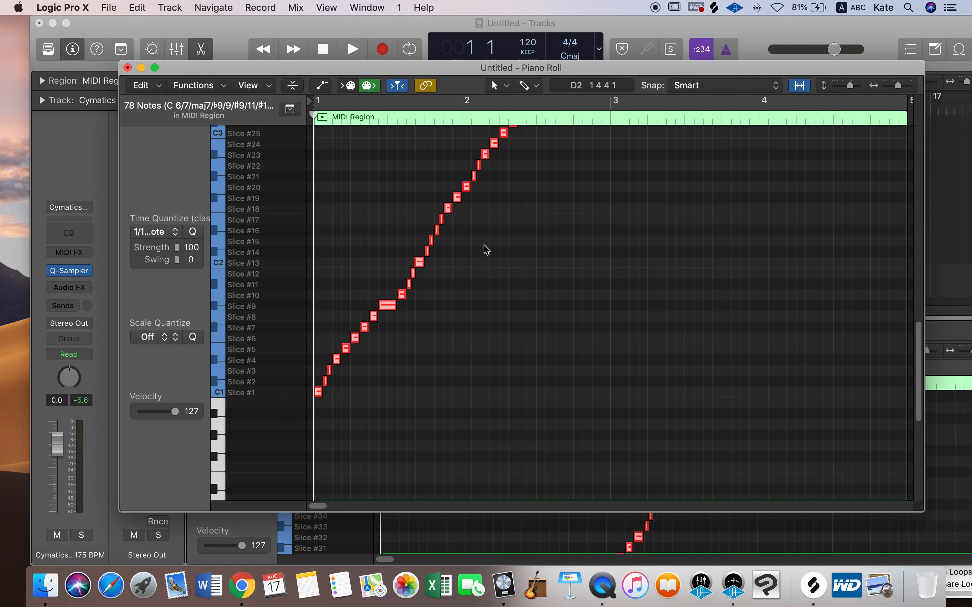
pyautogui.moveTo(849, 84); pyautogui.dragTo(846, 86)
# Delete the six notes following the first C1 note and five more notes between there and bar 2.
pyautogui.moveTo(338, 297); pyautogui.dragTo(404, 359)
pyautogui.press('Delete')
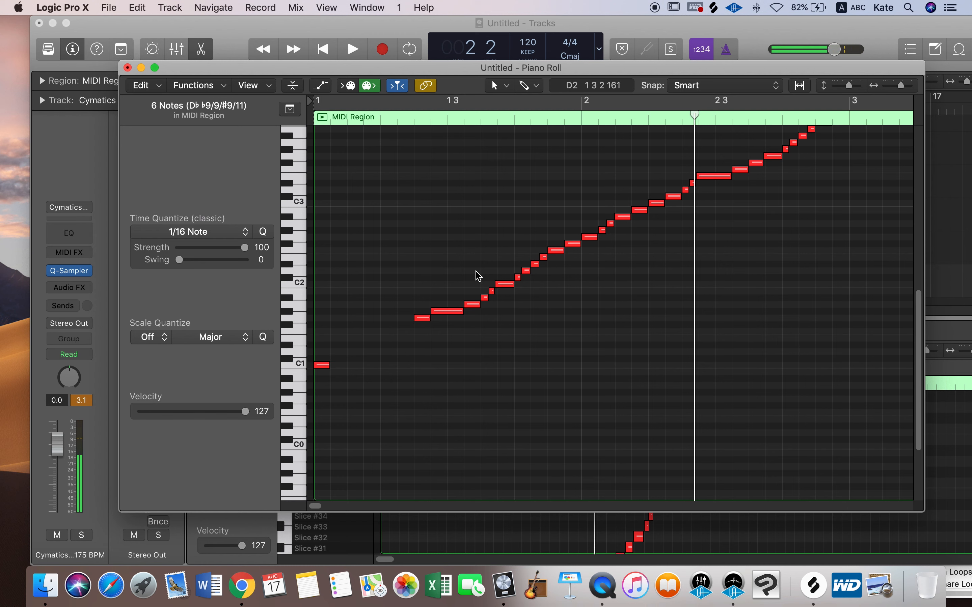
pyautogui.moveTo(498, 275); pyautogui.dragTo(490, 299)
pyautogui.press('Delete')
pyautogui.press('Delete')
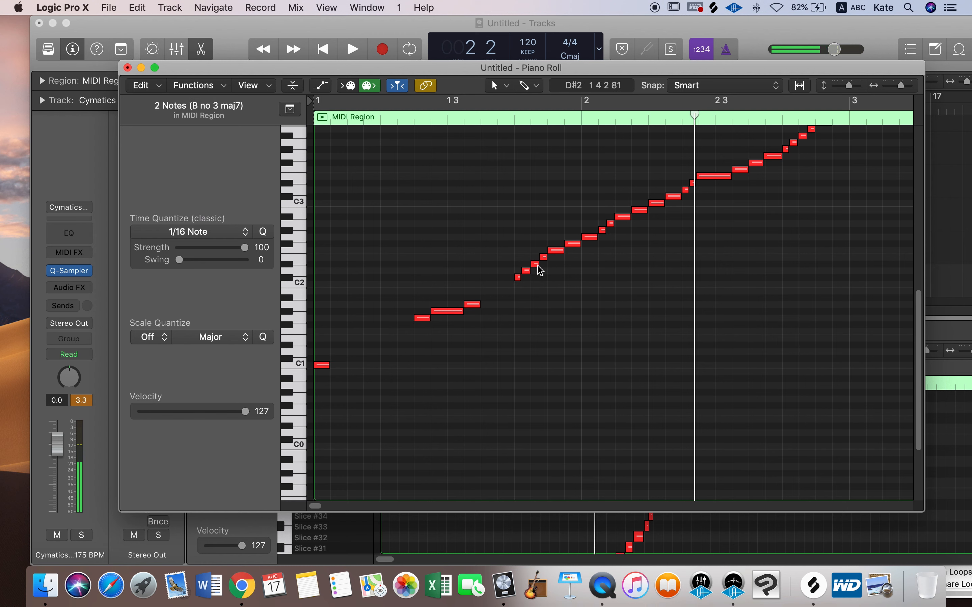
pyautogui.moveTo(538, 266); pyautogui.dragTo(579, 248)
pyautogui.press('Delete')
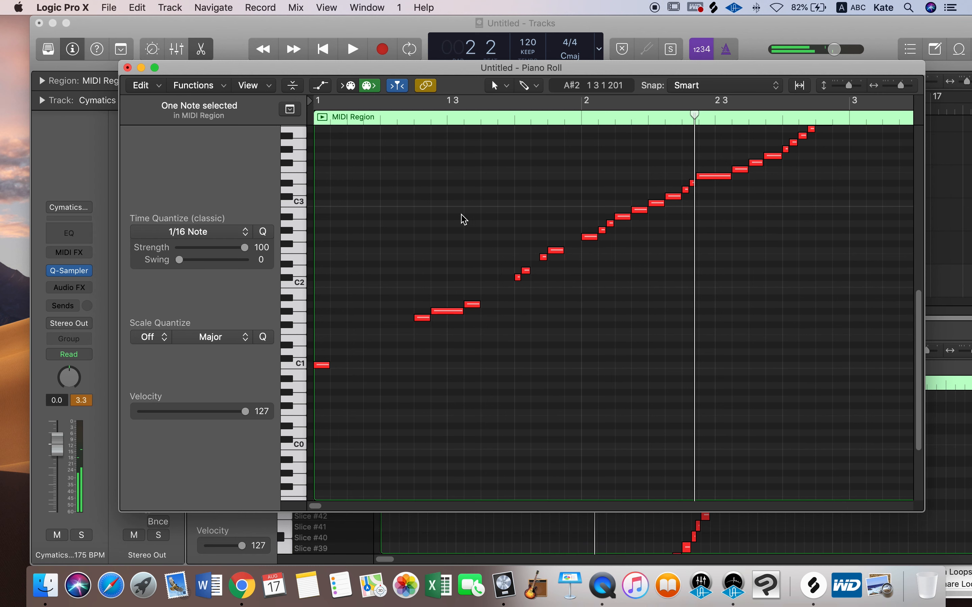
# Return the playhead to the region's start and play back the edited MIDI pattern.
pyautogui.click(347, 120)
pyautogui.click(346, 117)
pyautogui.click(313, 118)
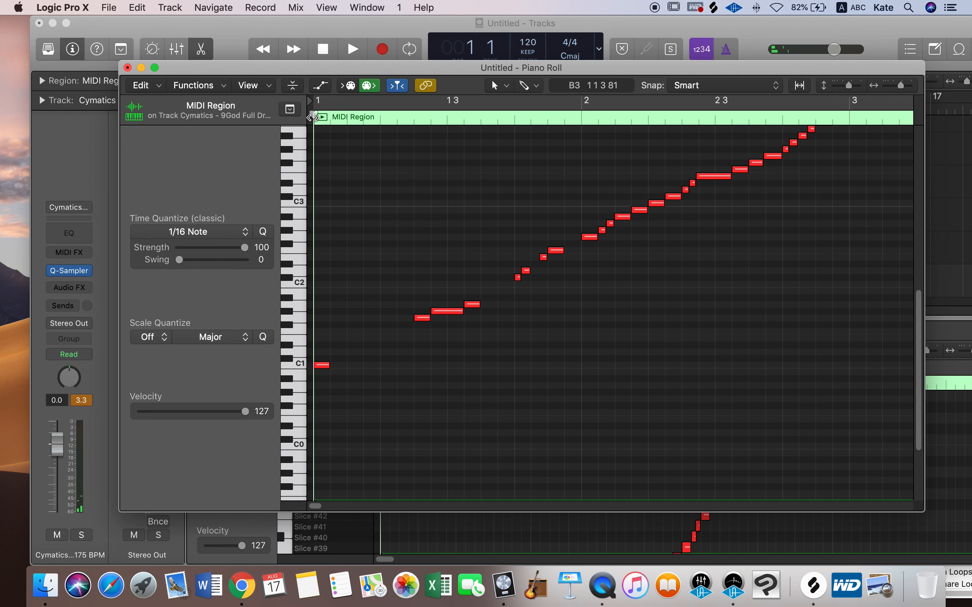
pyautogui.press('space')
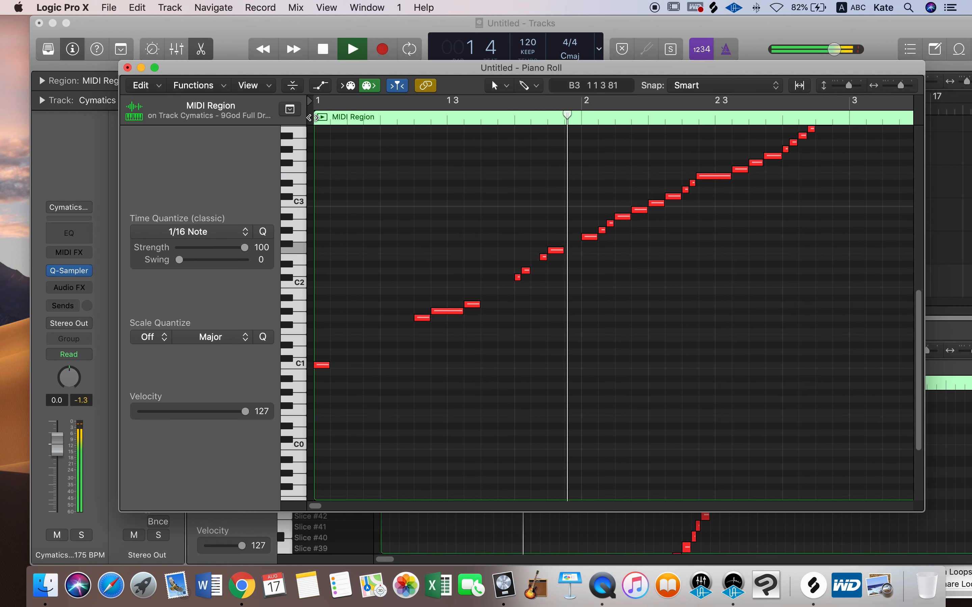
pyautogui.press('space')
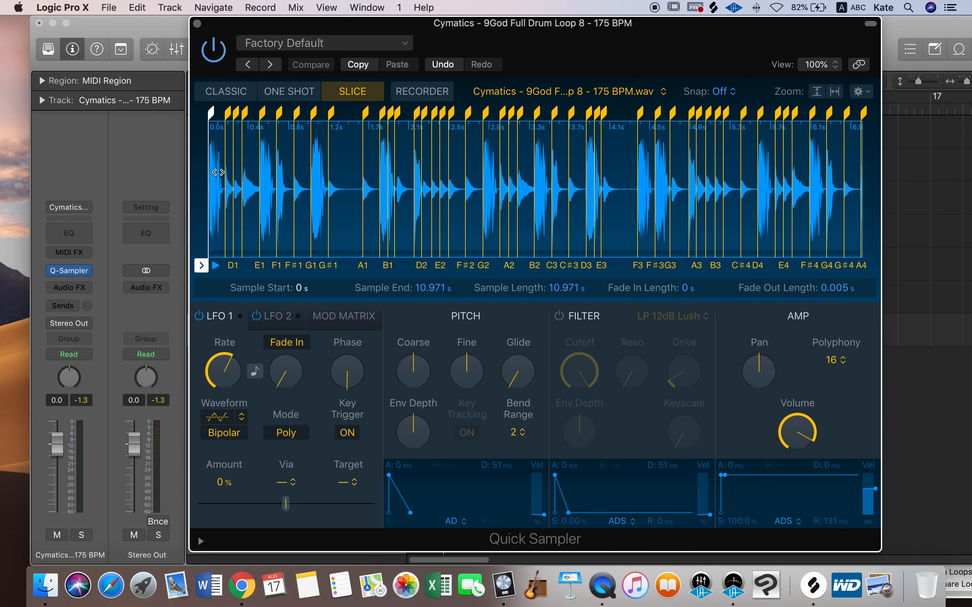
# Create a Drum Machine Designer track from the drum loop's slices, accepting the limit of 48 pads.
pyautogui.rightClick(476, 166)
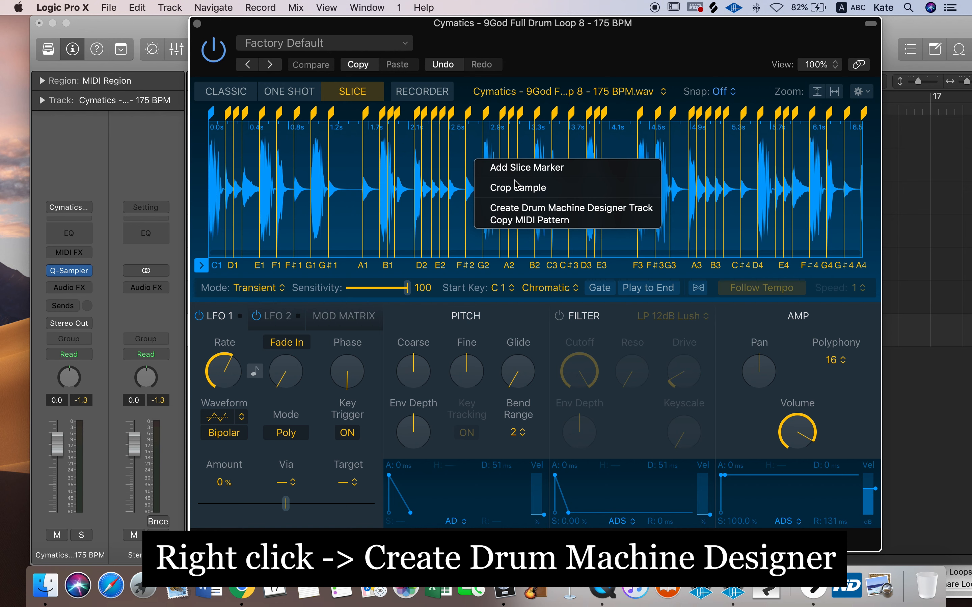
pyautogui.click(620, 208)
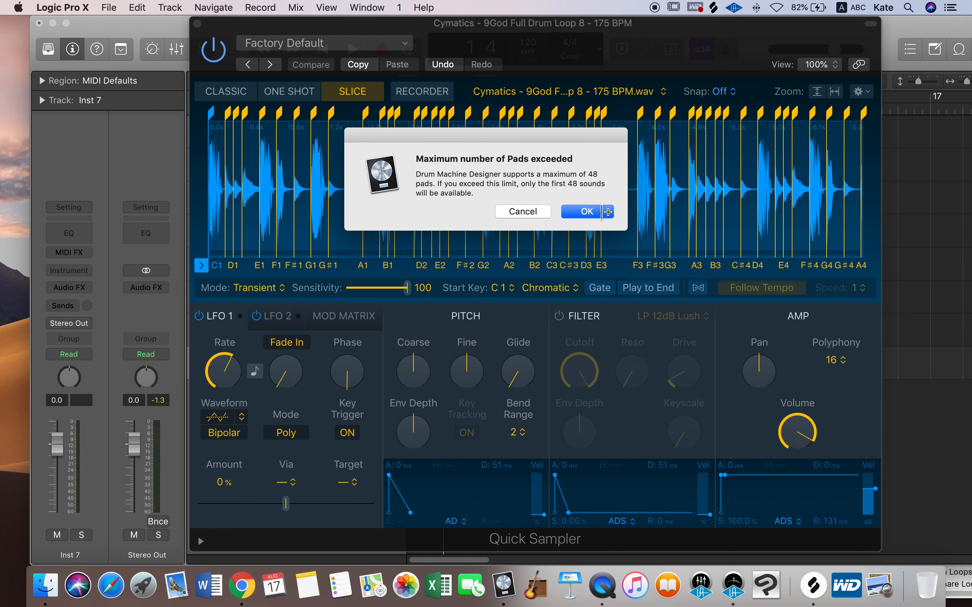
pyautogui.click(605, 212)
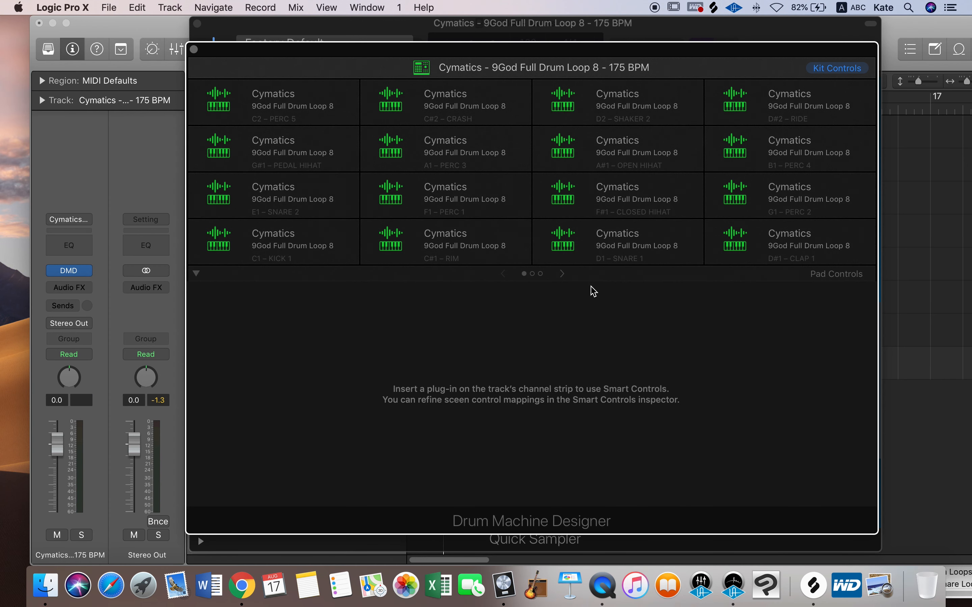
# Look through the Drum Machine Designer's pad pages and audition the C1 kick pad.
pyautogui.click(563, 275)
pyautogui.click(563, 275)
pyautogui.click(503, 274)
pyautogui.click(503, 274)
pyautogui.click(269, 240)
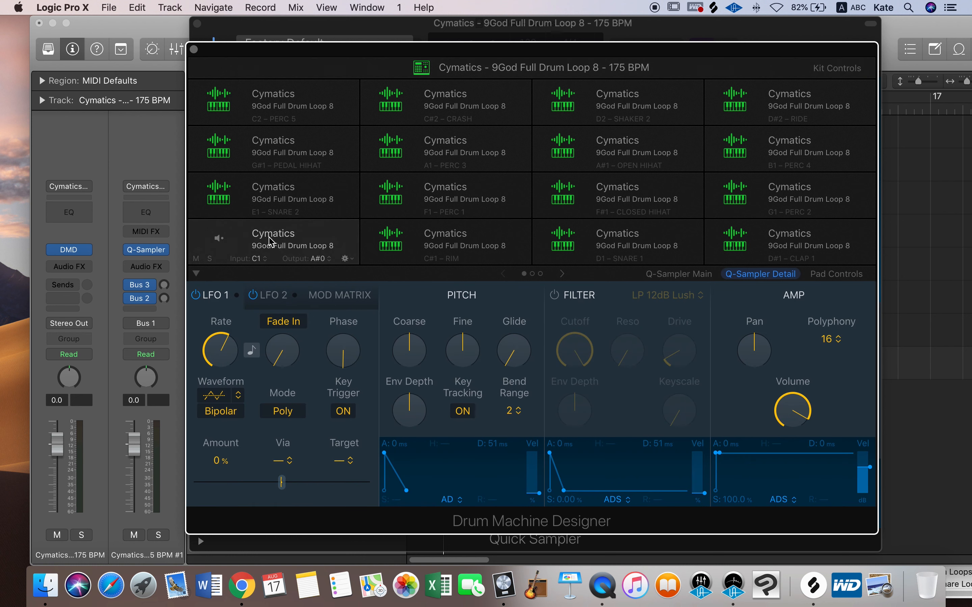
pyautogui.click(218, 240)
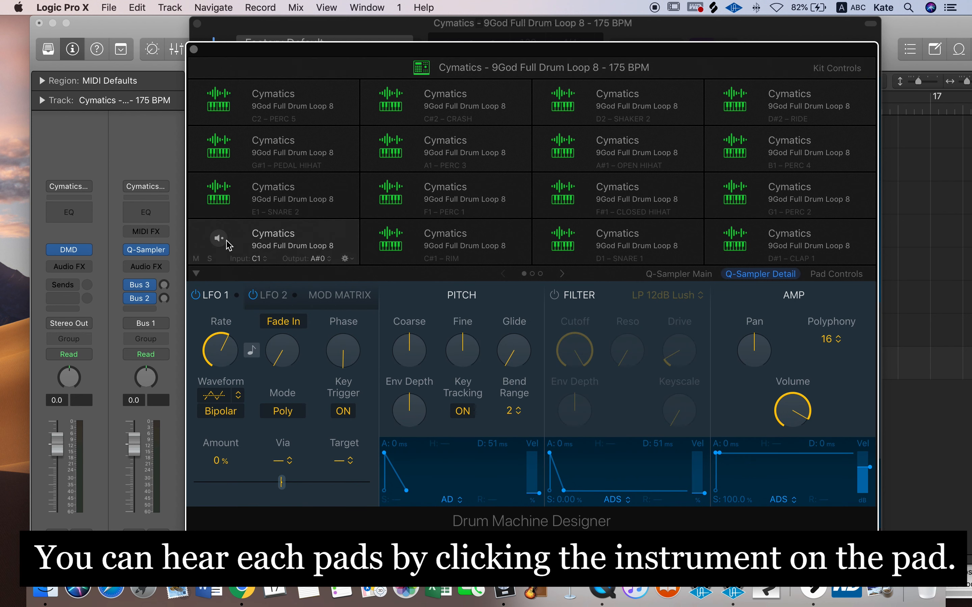
pyautogui.click(218, 238)
# Clear the E1 (Snare 2) and G#1 (Pedal Hihat) pads, auditioning the G#1 pad before clearing it.
pyautogui.rightClick(268, 191)
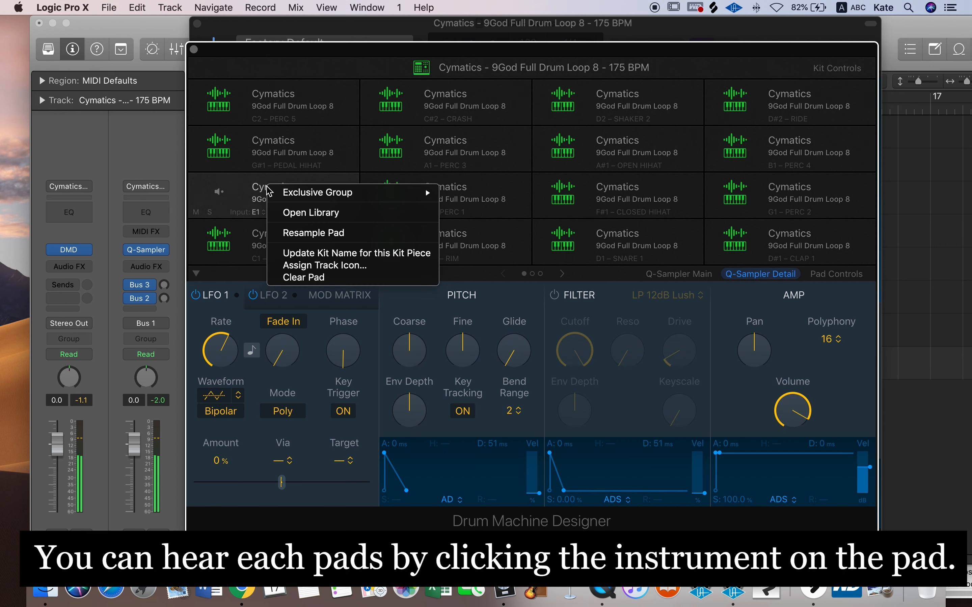
pyautogui.click(327, 277)
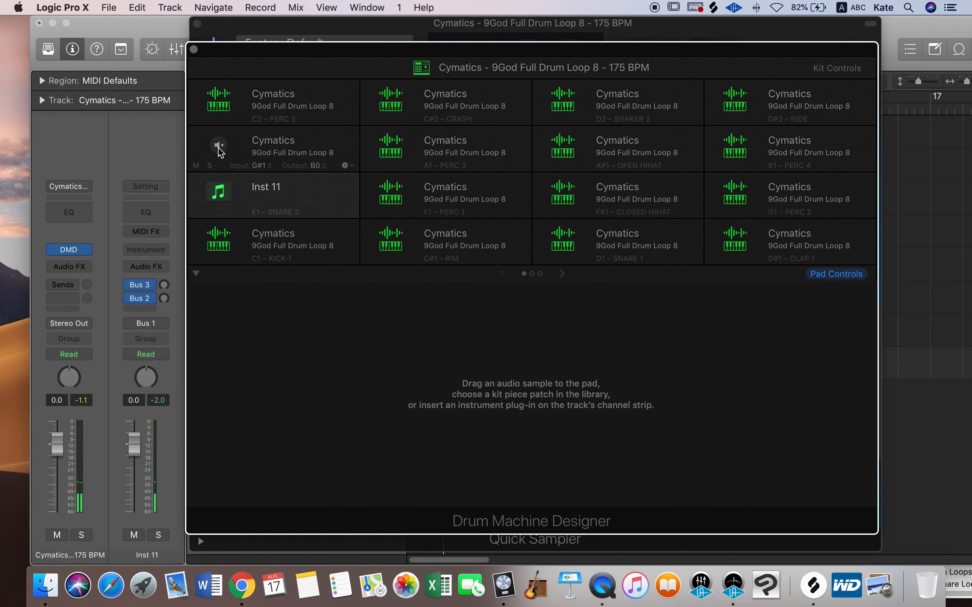
pyautogui.click(220, 153)
pyautogui.rightClick(280, 158)
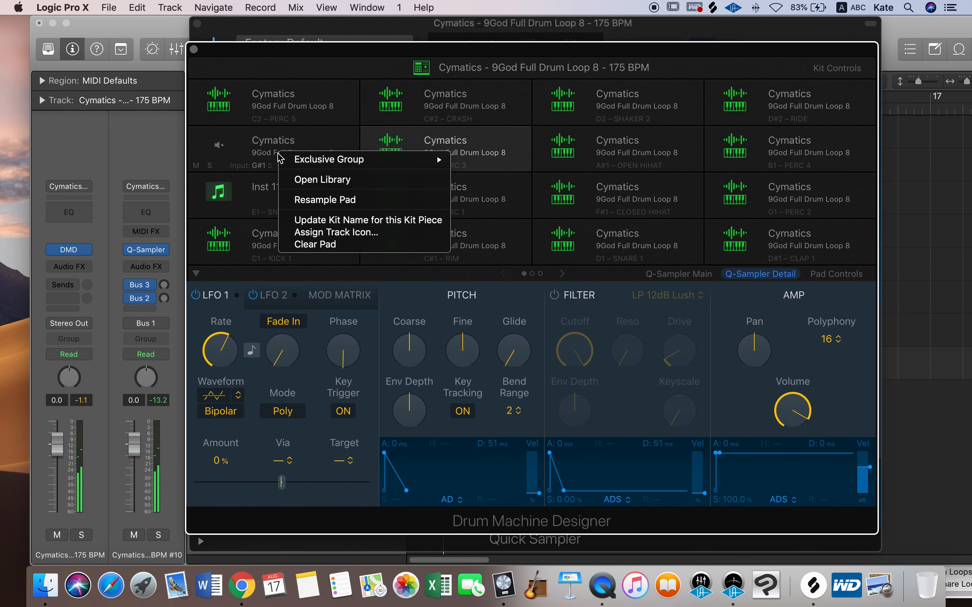
pyautogui.click(340, 243)
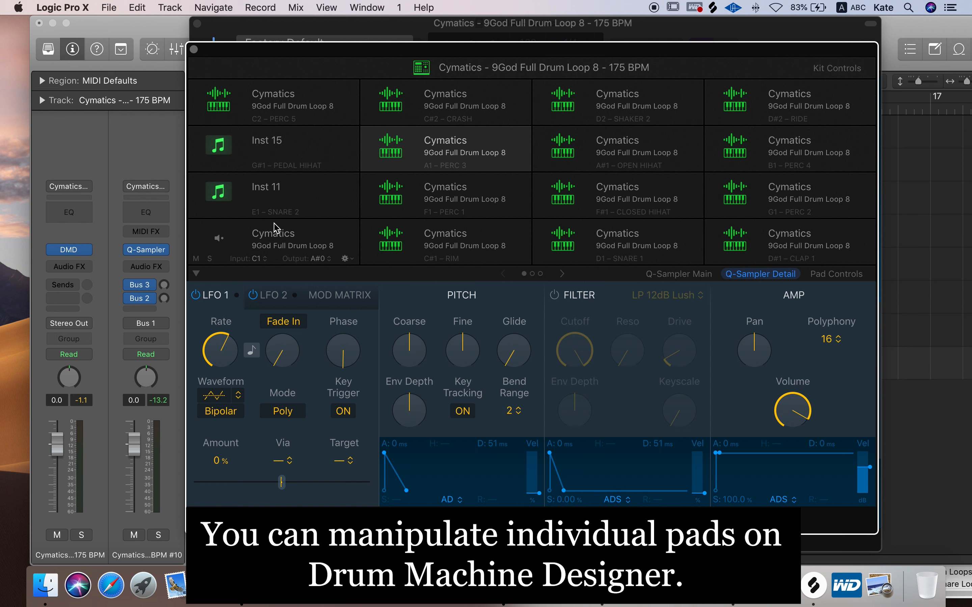
# Raise the C#1 (Rim) pad's coarse pitch while auditioning it, and close the Drum Machine Designer window.
pyautogui.click(387, 240)
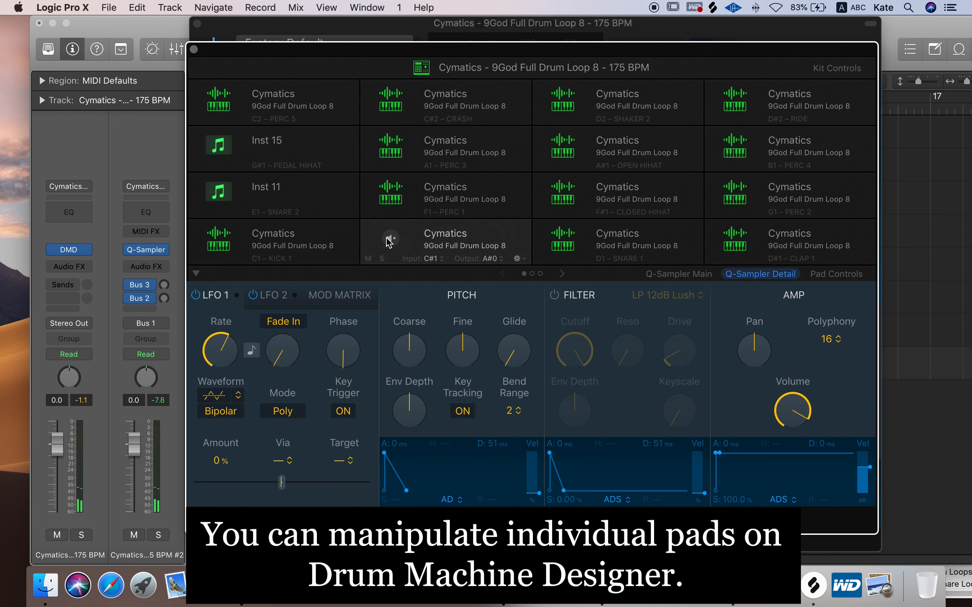
pyautogui.click(389, 240)
pyautogui.click(388, 240)
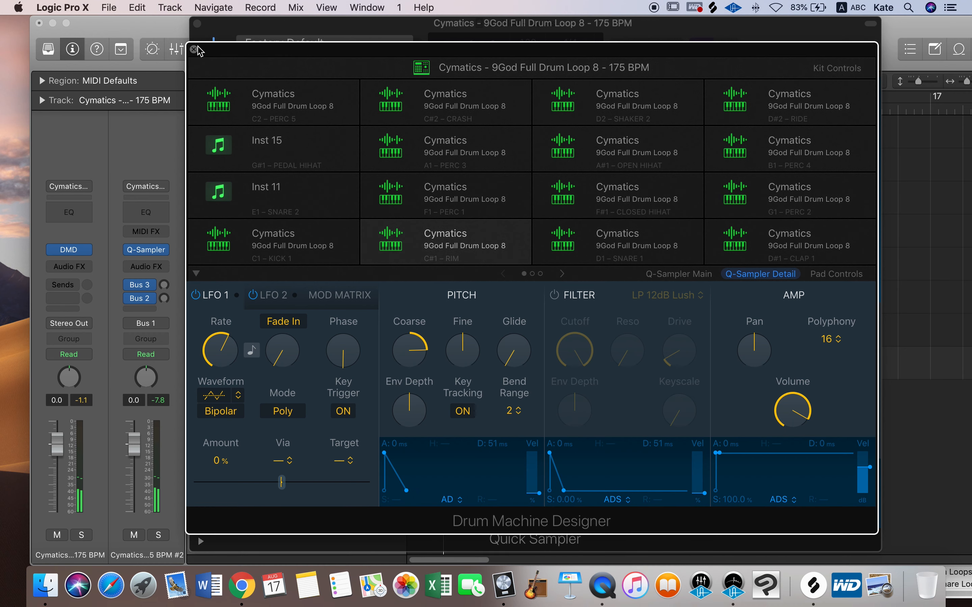
pyautogui.click(194, 49)
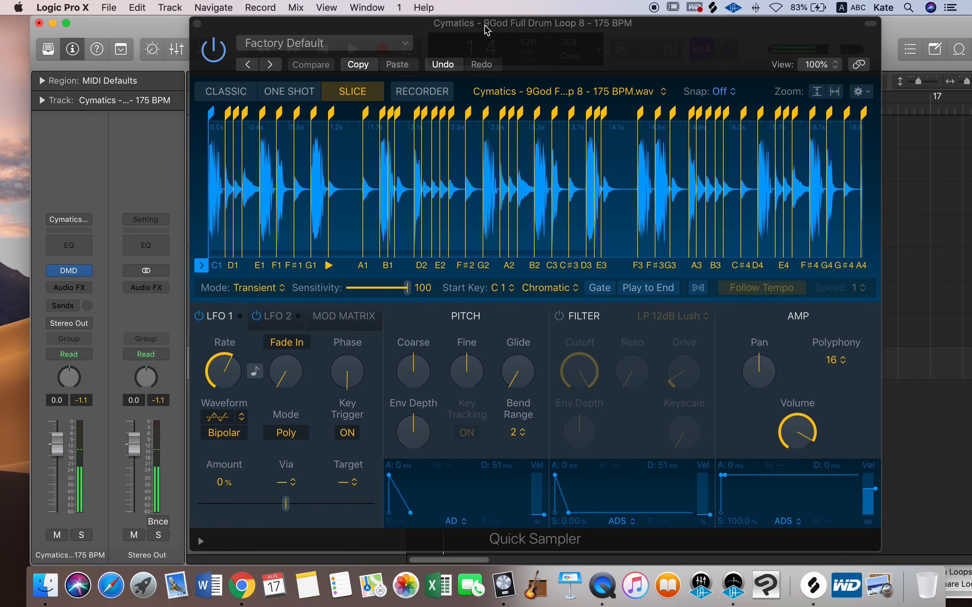
# Raise the whole drum loop's coarse pitch to about +8 in the original track's Quick Sampler.
pyautogui.moveTo(482, 24); pyautogui.dragTo(608, 24)
pyautogui.click(260, 320)
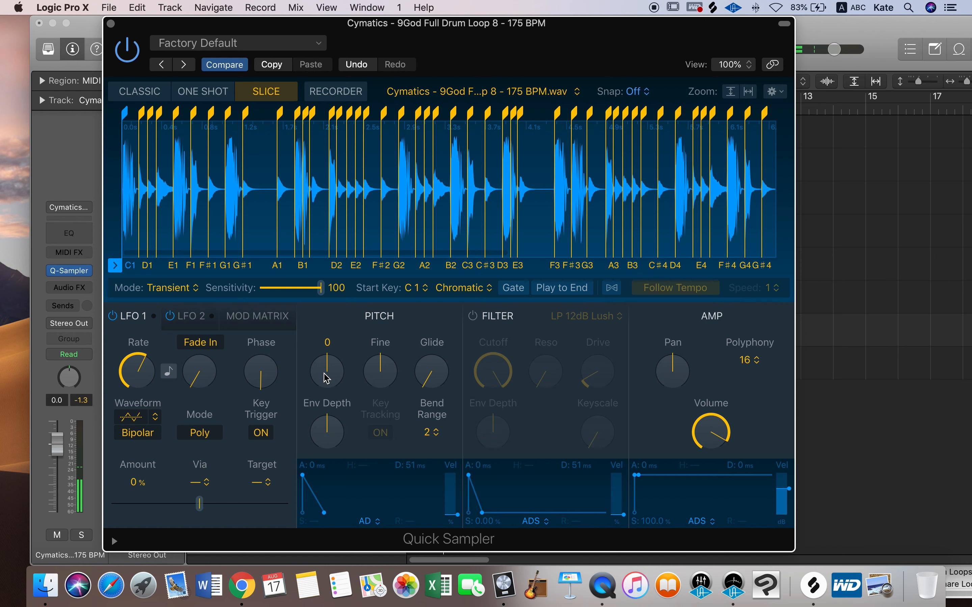
pyautogui.moveTo(327, 378); pyautogui.dragTo(331, 341)
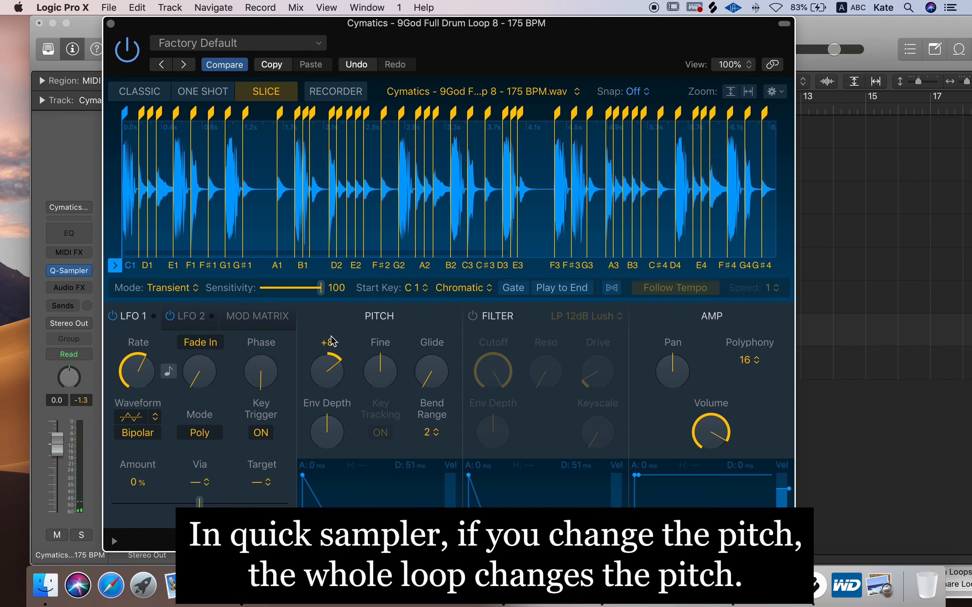
# Reset the whole drum loop's coarse pitch to its default, audition a slice, and close the Quick Sampler window.
pyautogui.keyDown('alt'); pyautogui.click(332, 342); pyautogui.keyUp('alt')
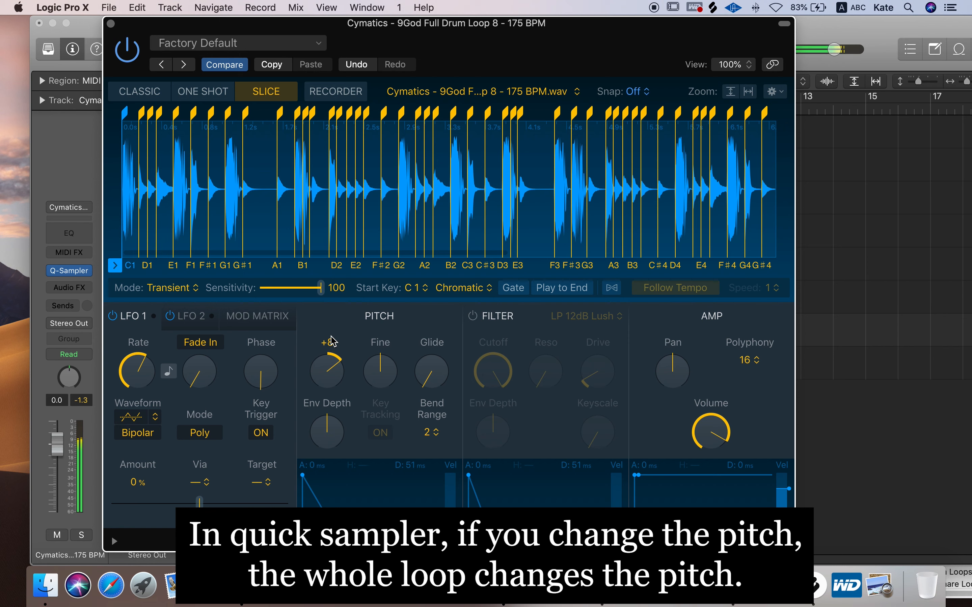
pyautogui.click(356, 202)
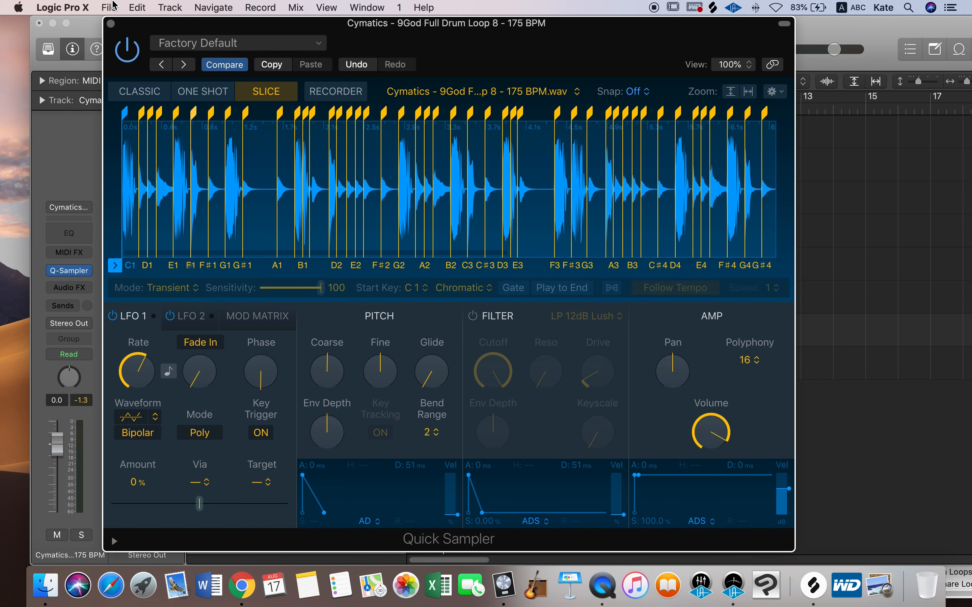
pyautogui.click(111, 23)
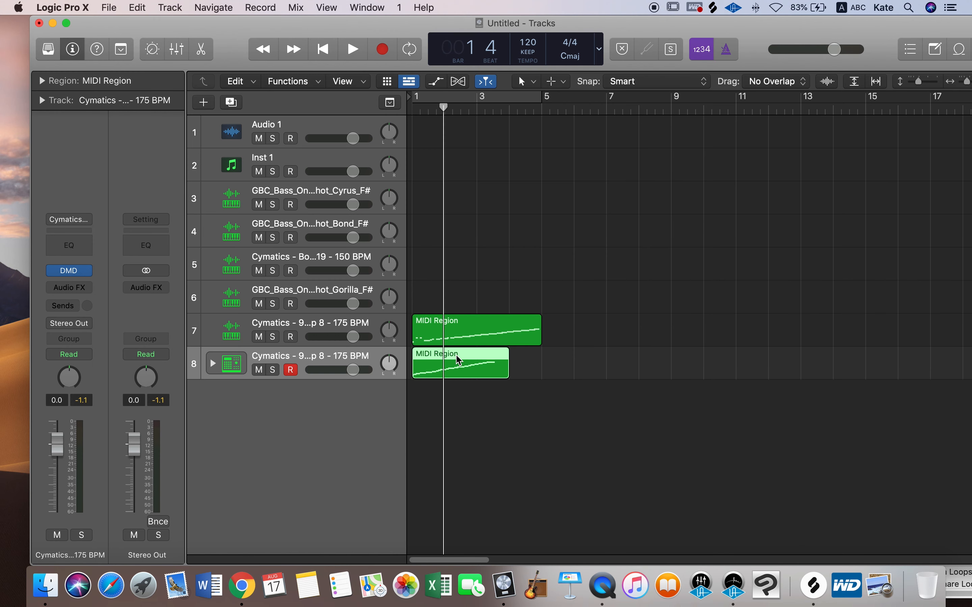
# Open the Drum Machine Designer track's MIDI region in the Piano Roll, deselect it, and select the original drum loop track.
pyautogui.doubleClick(457, 354)
pyautogui.click(521, 288)
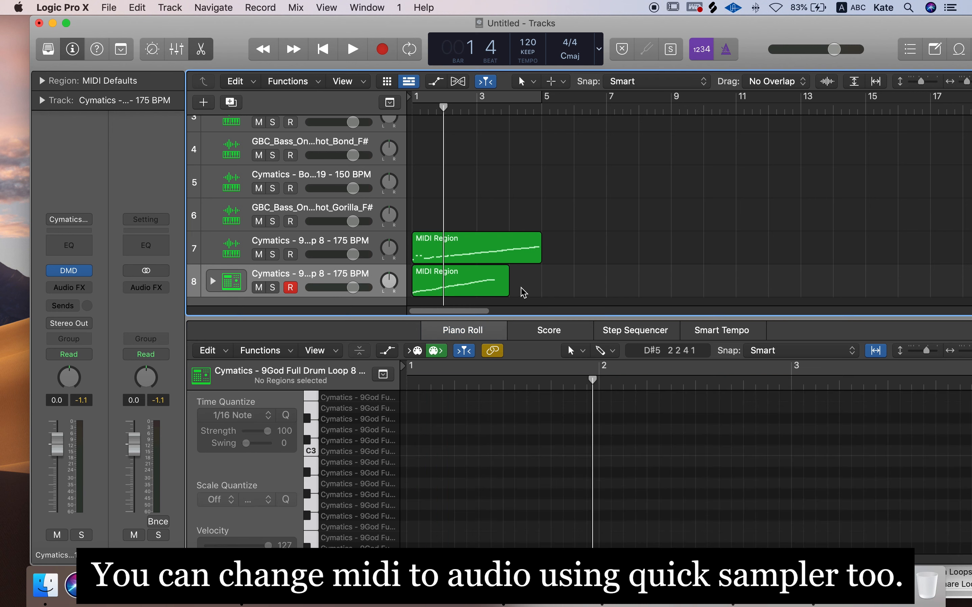
pyautogui.click(301, 249)
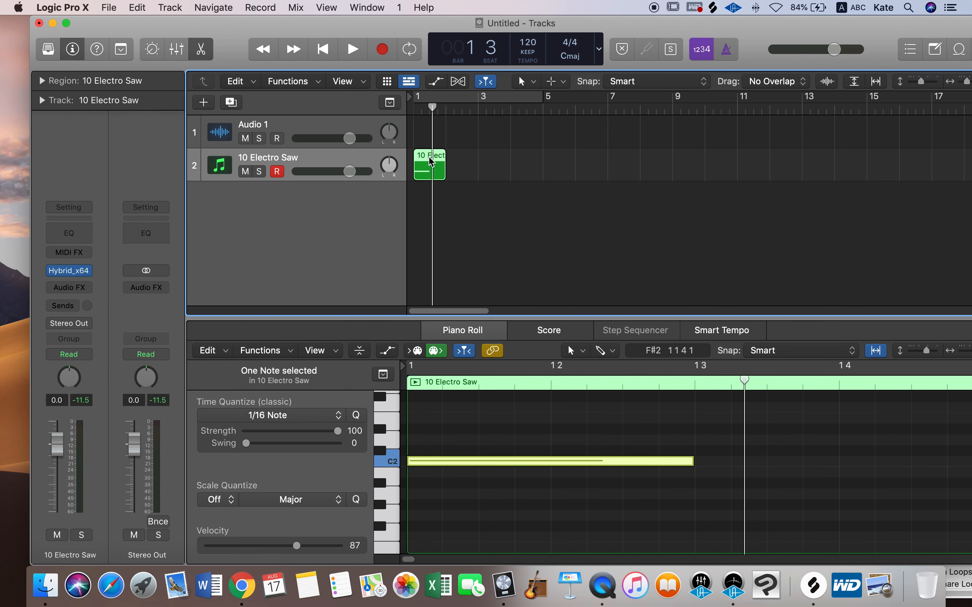
# Create a new Quick Sampler (Optimized) track from the 10 Electro Saw MIDI region.
pyautogui.moveTo(431, 161); pyautogui.dragTo(391, 192)
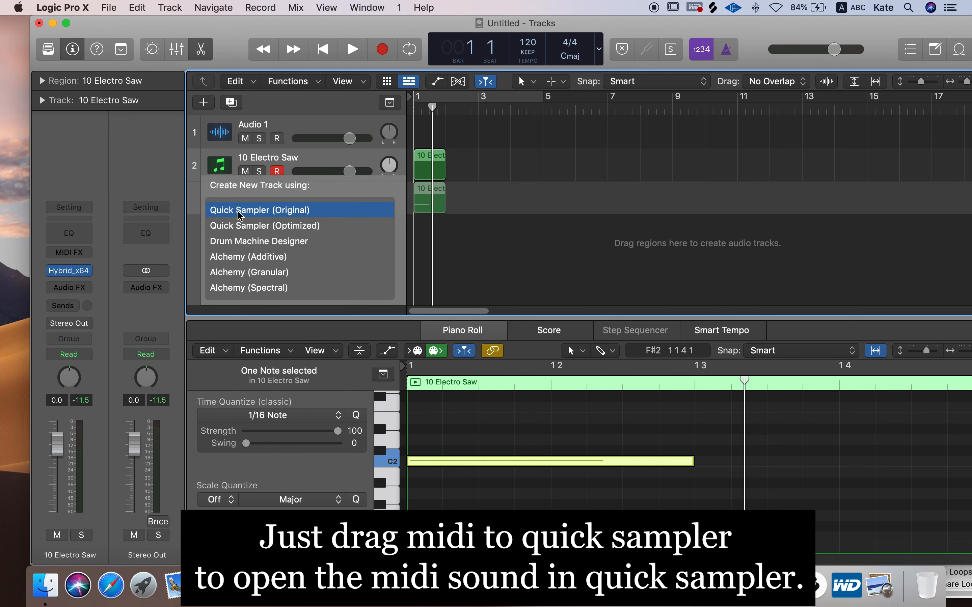
pyautogui.click(238, 227)
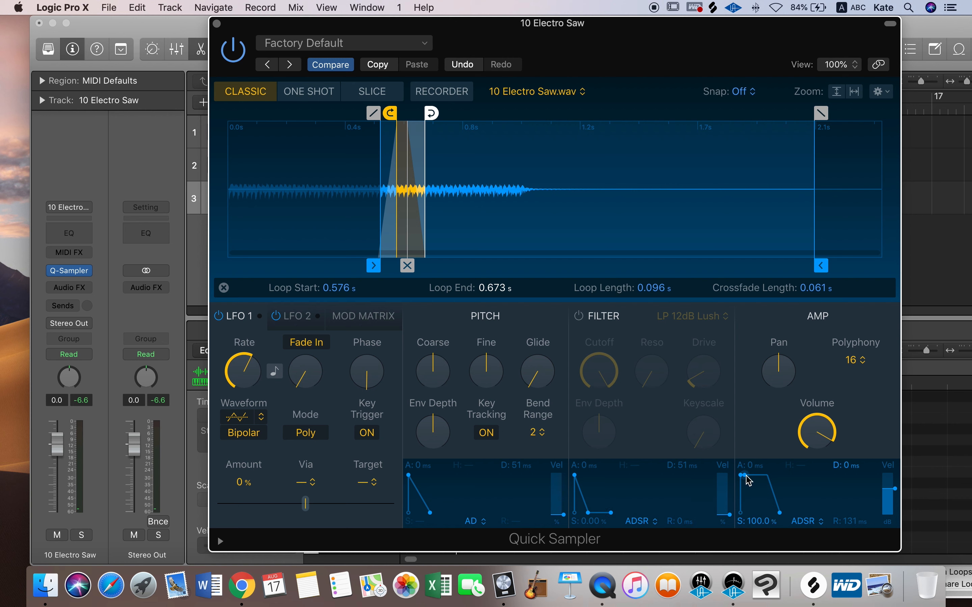
# Try an amp envelope attack of about 923 ms on the Electro Saw sample, and shorten it to about 9 ms.
pyautogui.moveTo(746, 476); pyautogui.dragTo(761, 473)
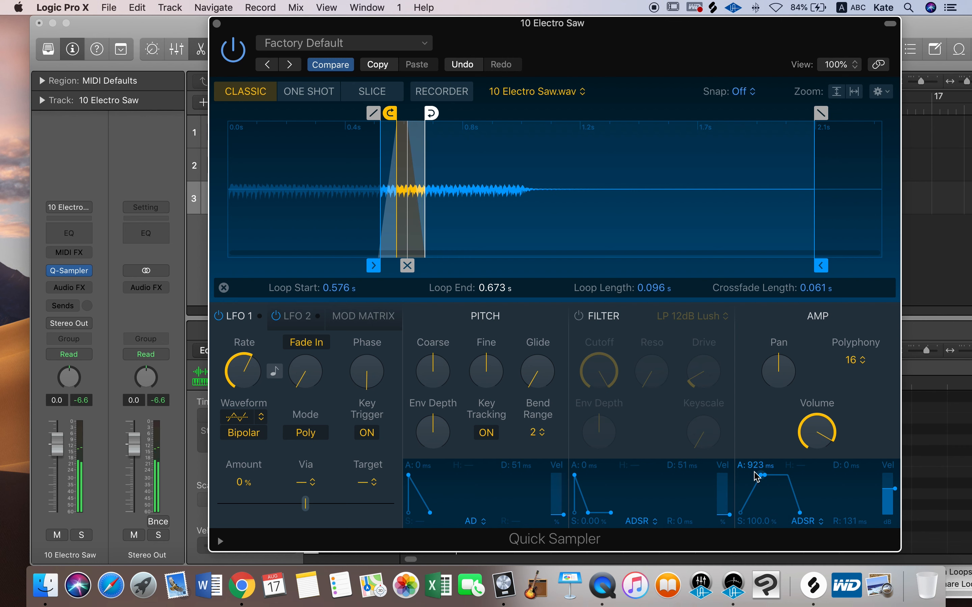
pyautogui.moveTo(759, 476); pyautogui.dragTo(749, 476)
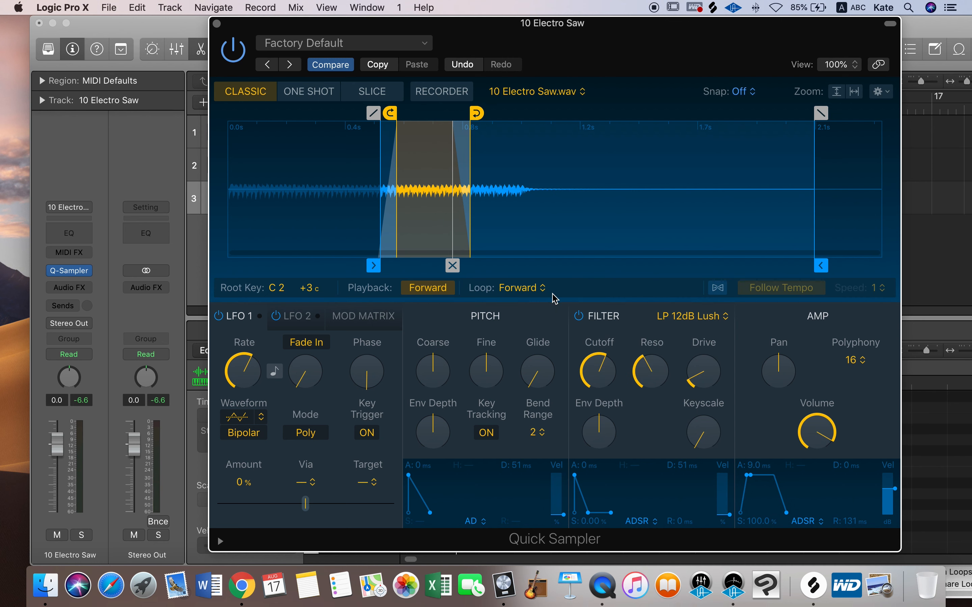
# Choose Play to End on Release for the Electro Saw sample's loop and set its polyphony to Mono.
pyautogui.click(530, 290)
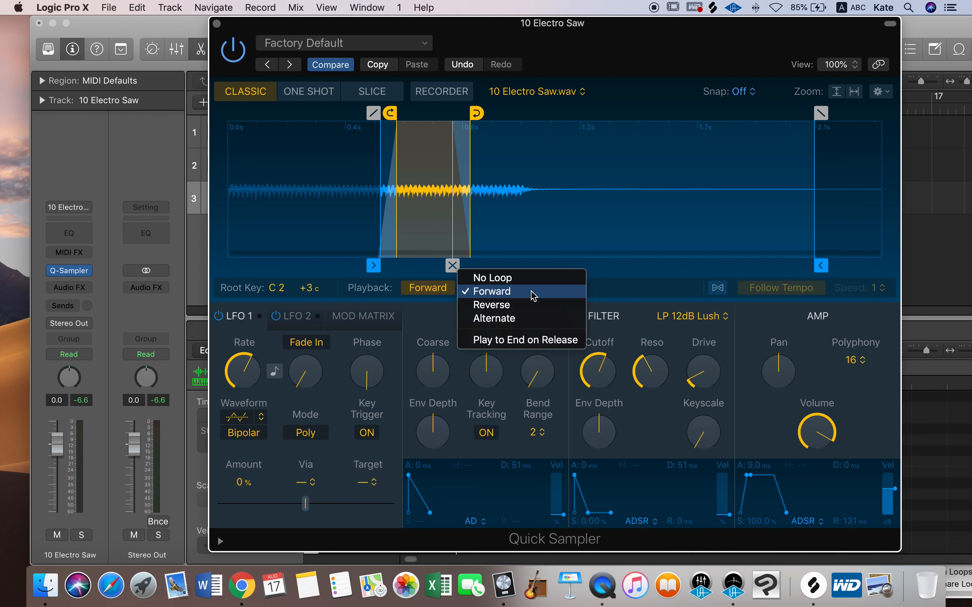
pyautogui.click(532, 340)
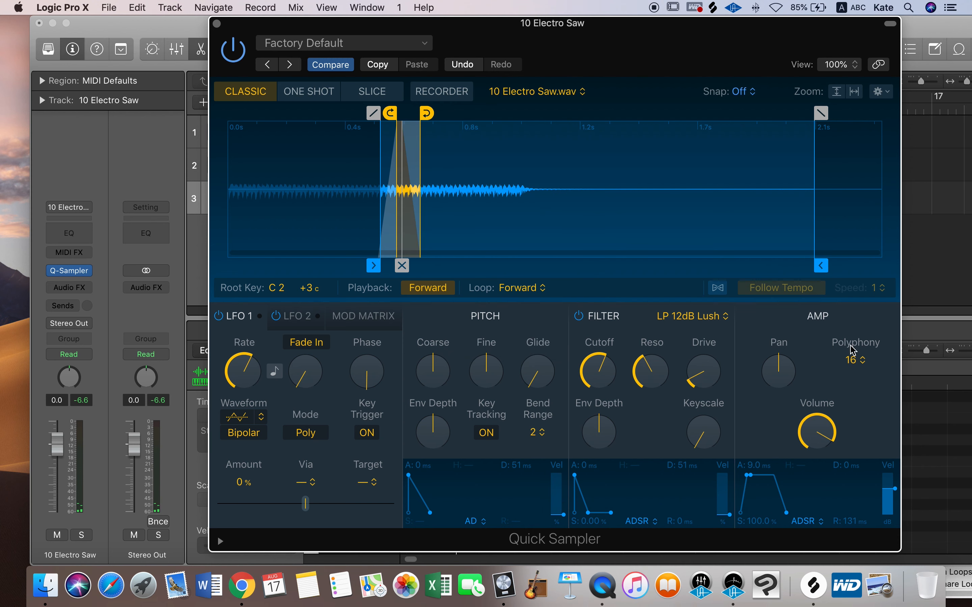
pyautogui.click(859, 361)
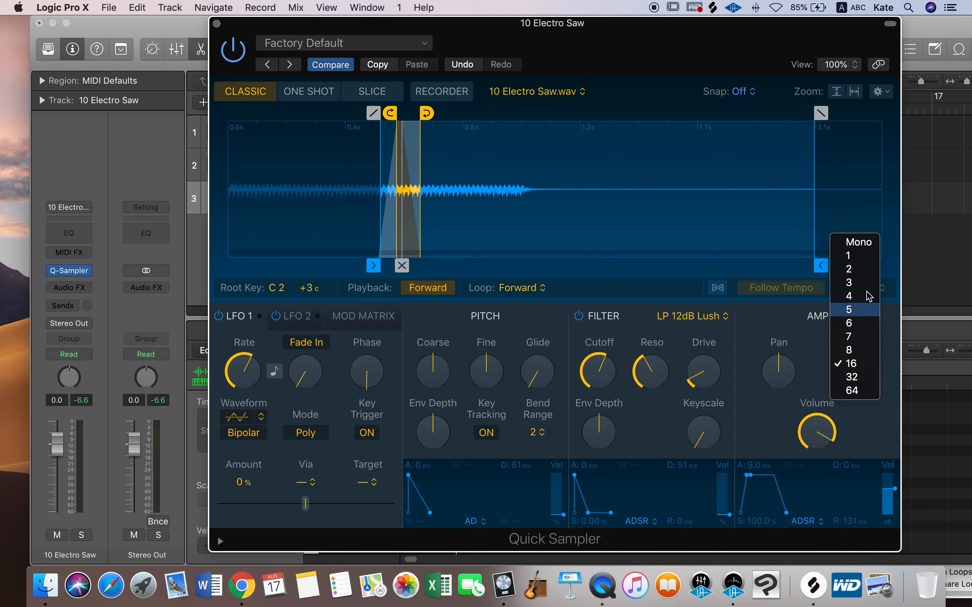
pyautogui.click(860, 242)
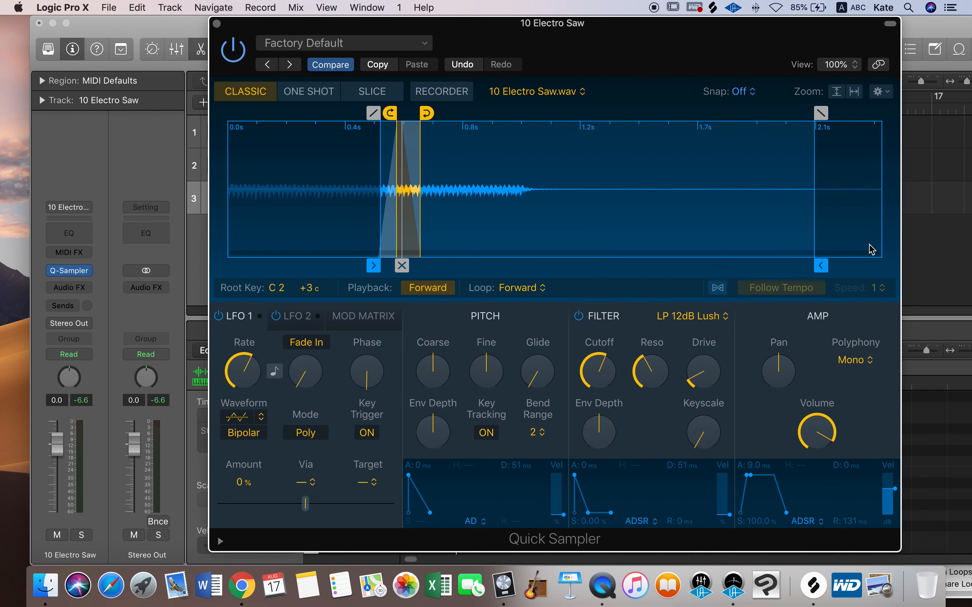